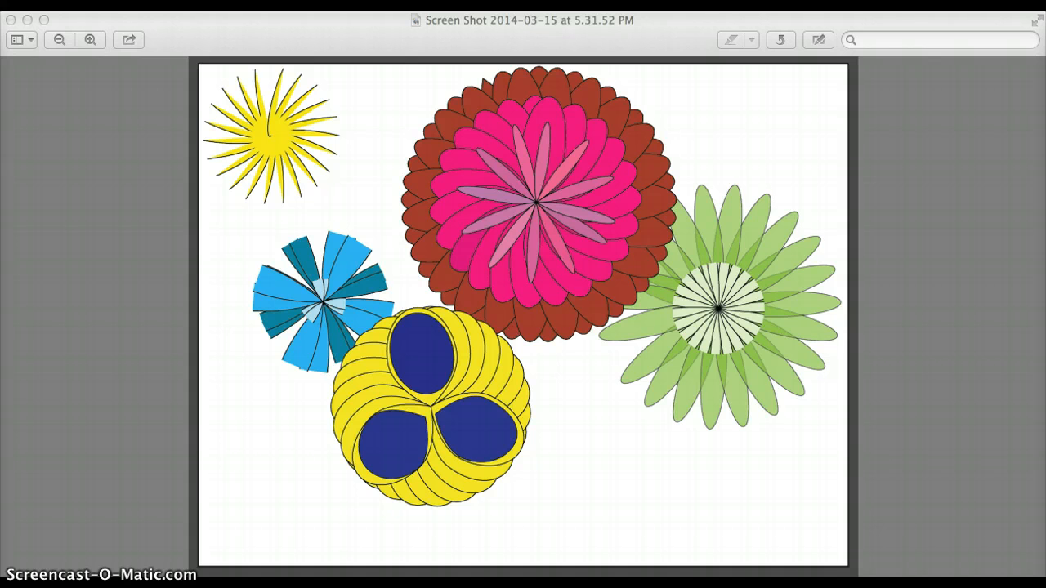
Launch Illustrator, dismiss the welcome window and create a Letter-size document in landscape orientation, 792 × 612 pt.
left_click(573, 519)
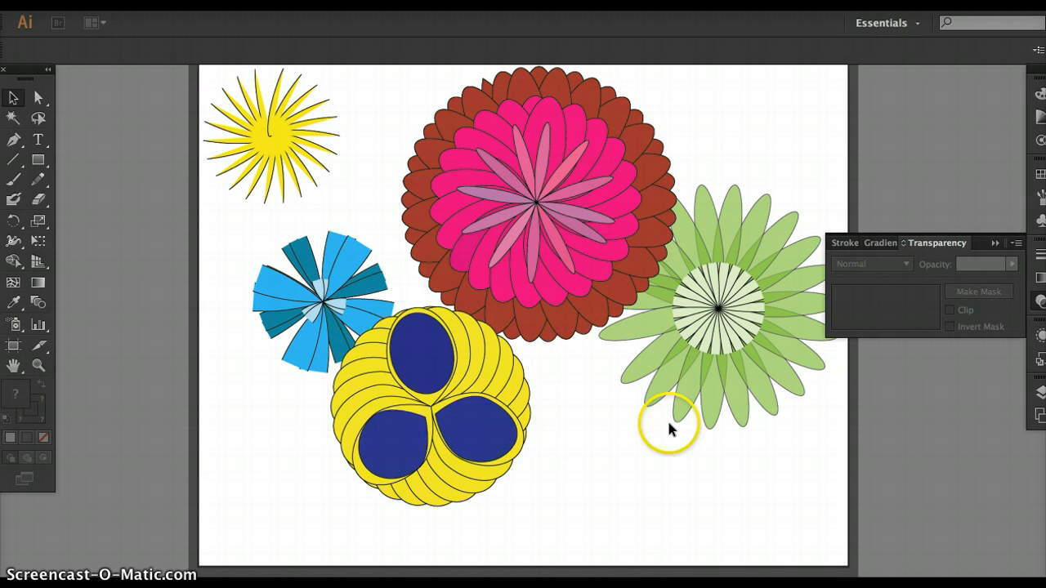
left_click(695, 484)
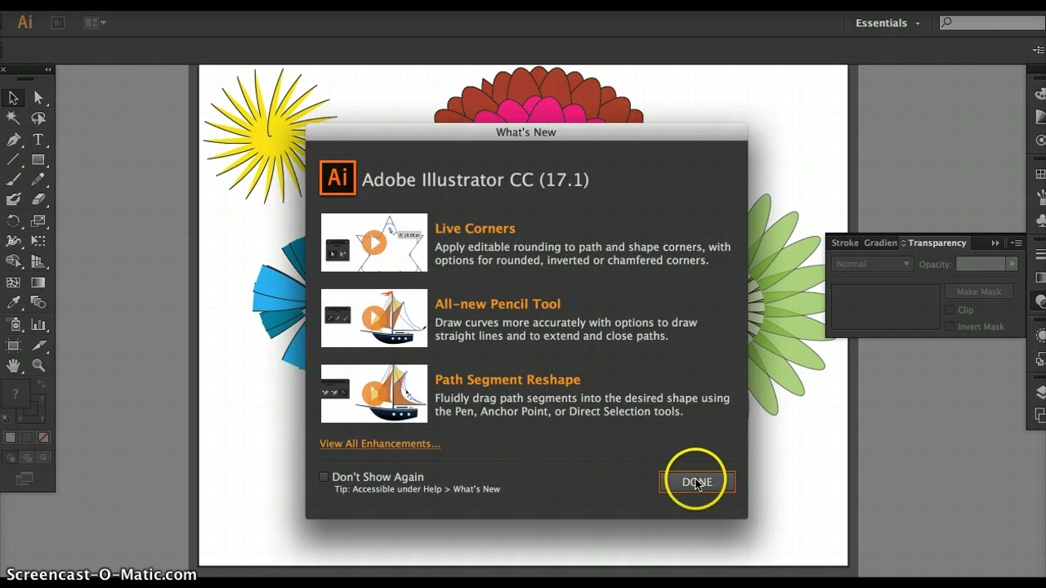
left_click(209, 113)
left_click(118, 2)
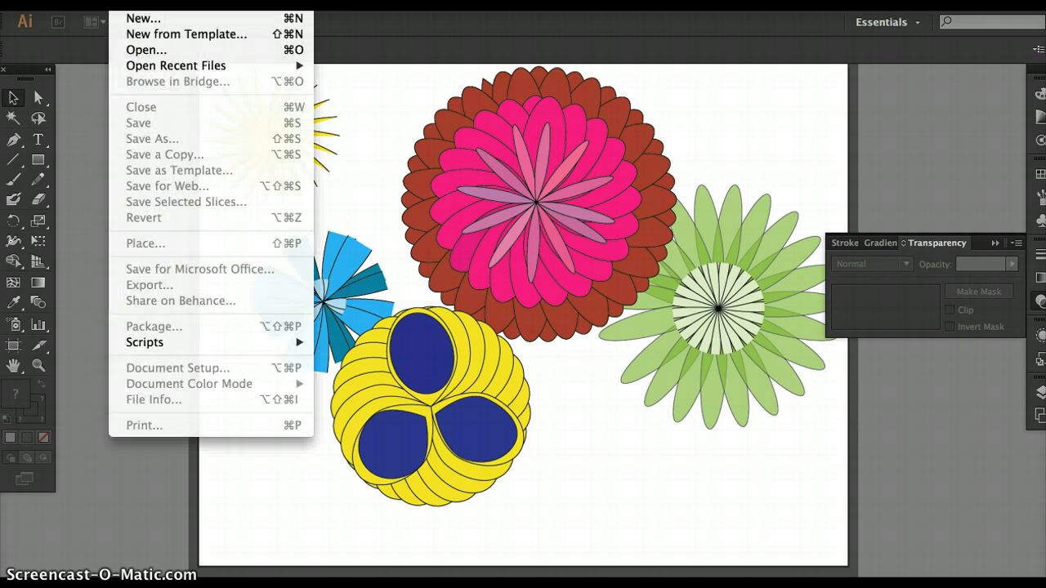
left_click(152, 14)
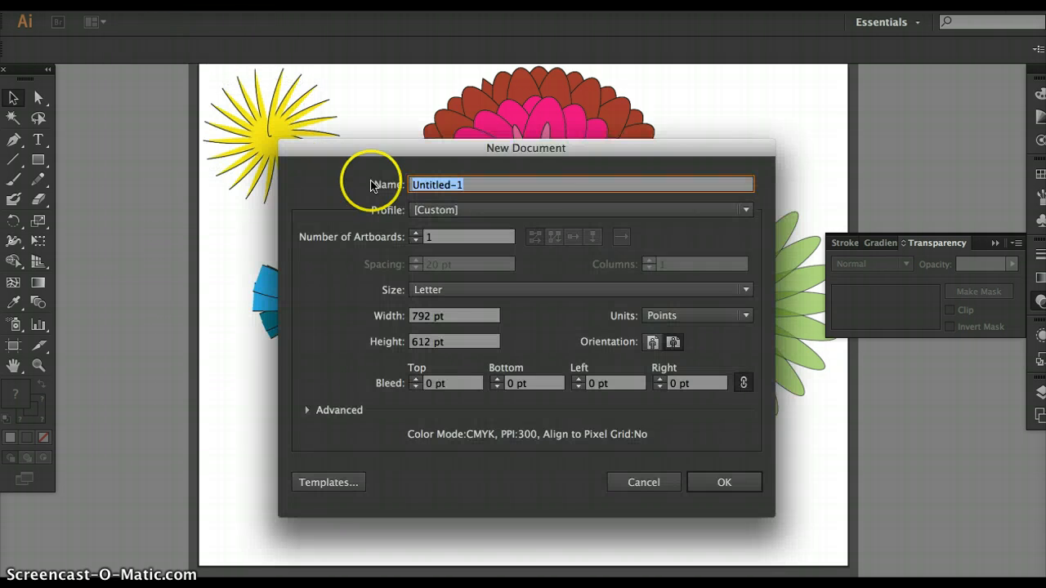
left_click(673, 342)
left_click(725, 484)
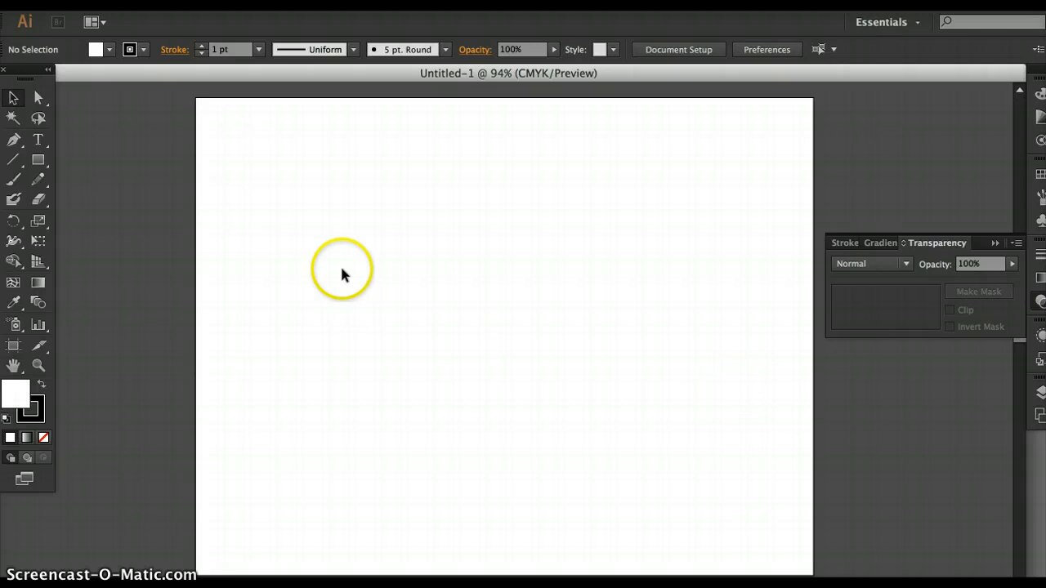
Draw a wide rectangle in the artboard's upper half and select its upper-left corner anchor point.
left_click(39, 98)
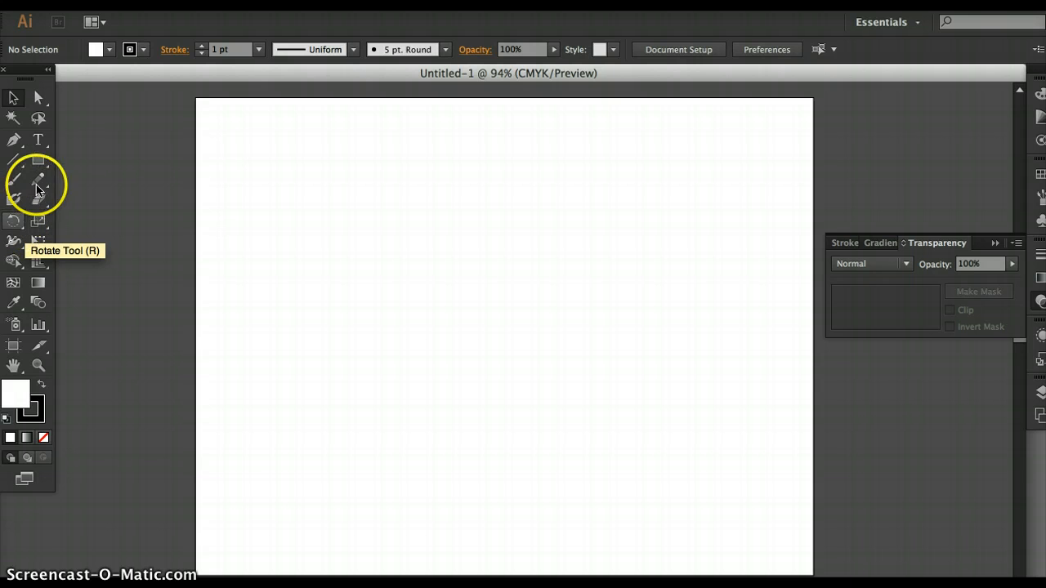
left_click(38, 159)
left_click_drag(457, 234, 660, 324)
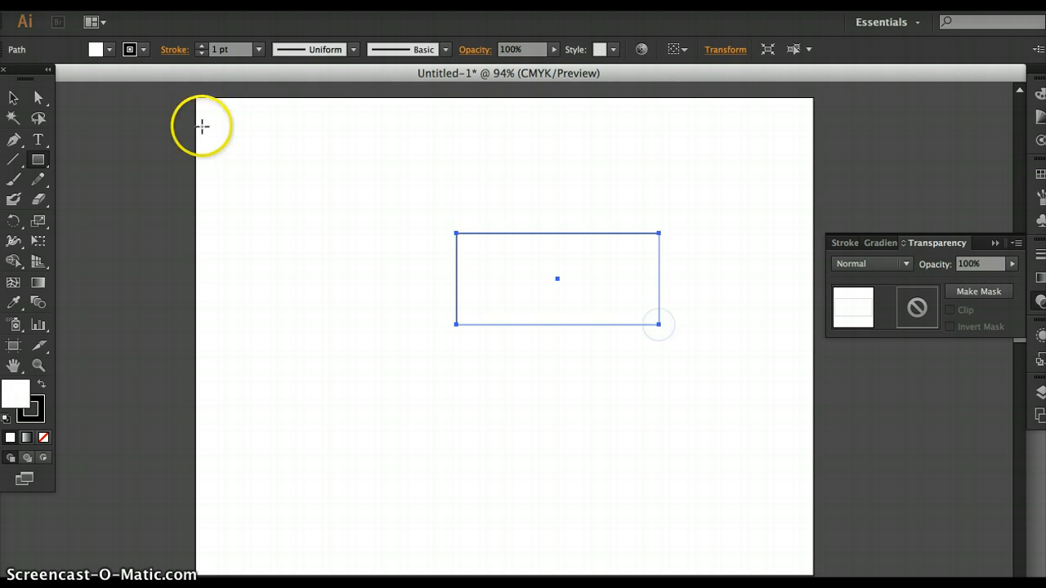
left_click(37, 96)
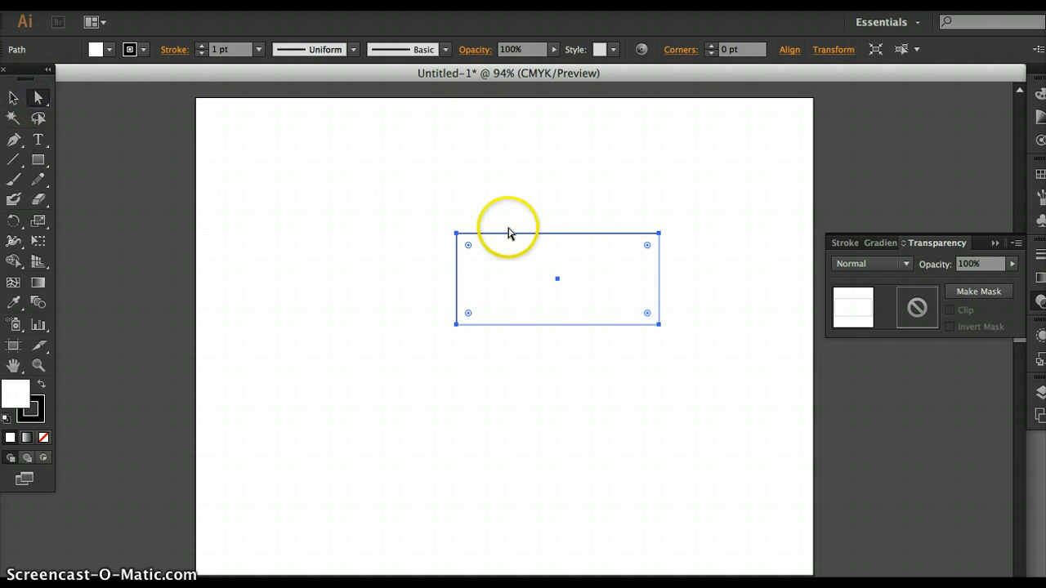
left_click(456, 234)
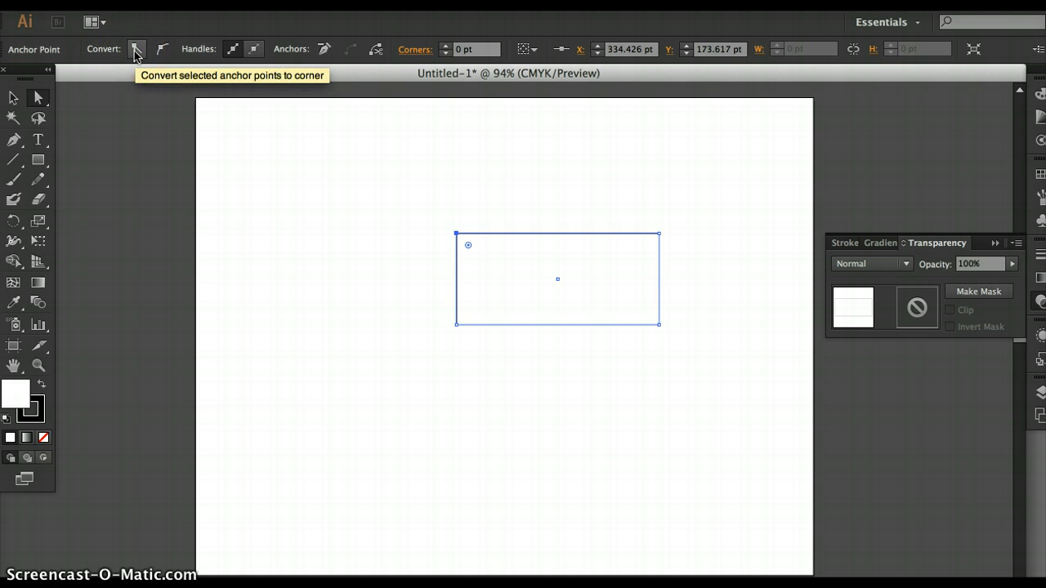
left_click(163, 47)
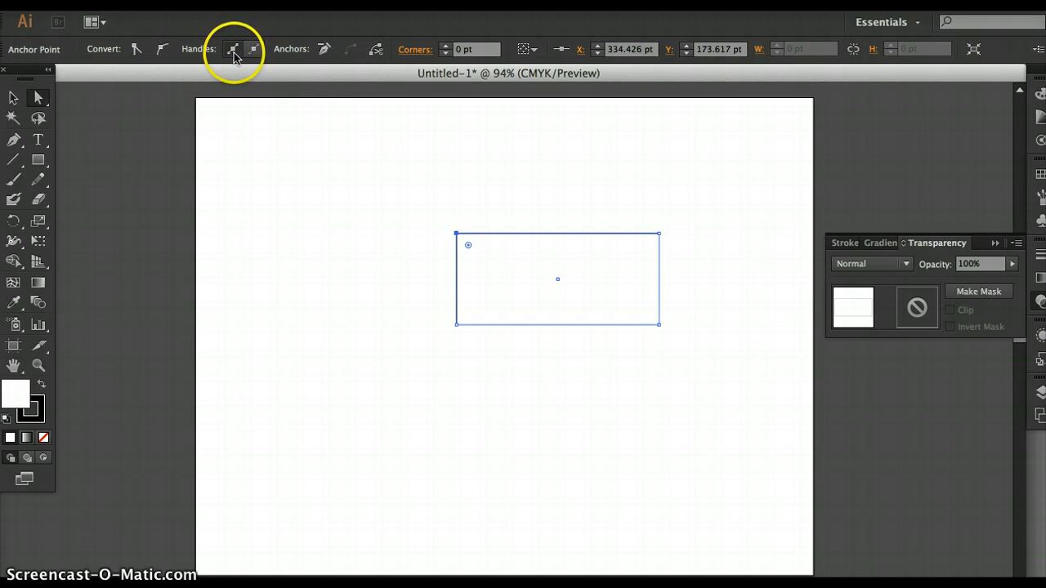
Select the whole practice rectangle and delete it from the artboard.
left_click(13, 99)
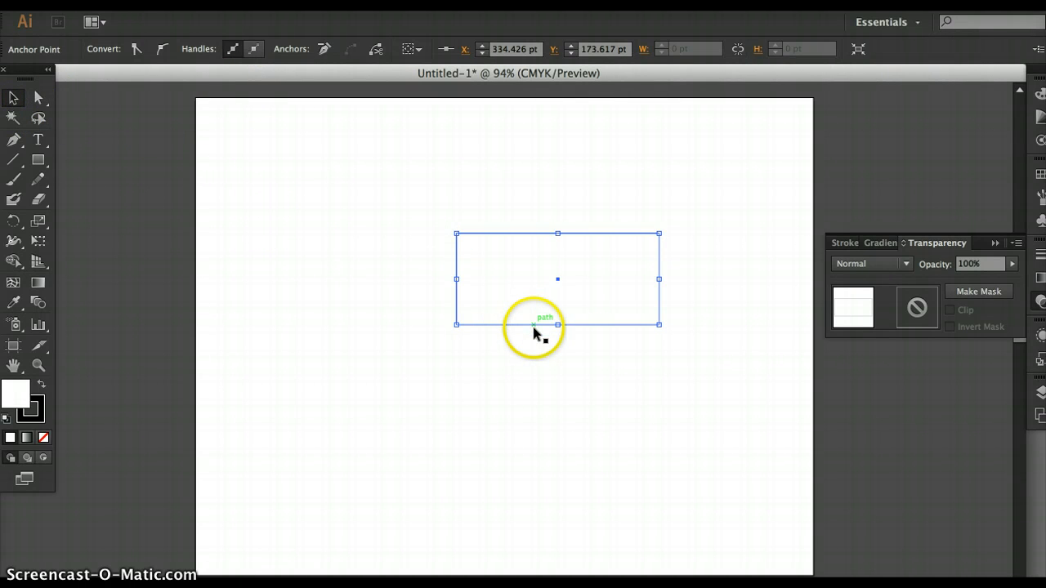
left_click_drag(558, 326, 558, 327)
left_click(527, 234)
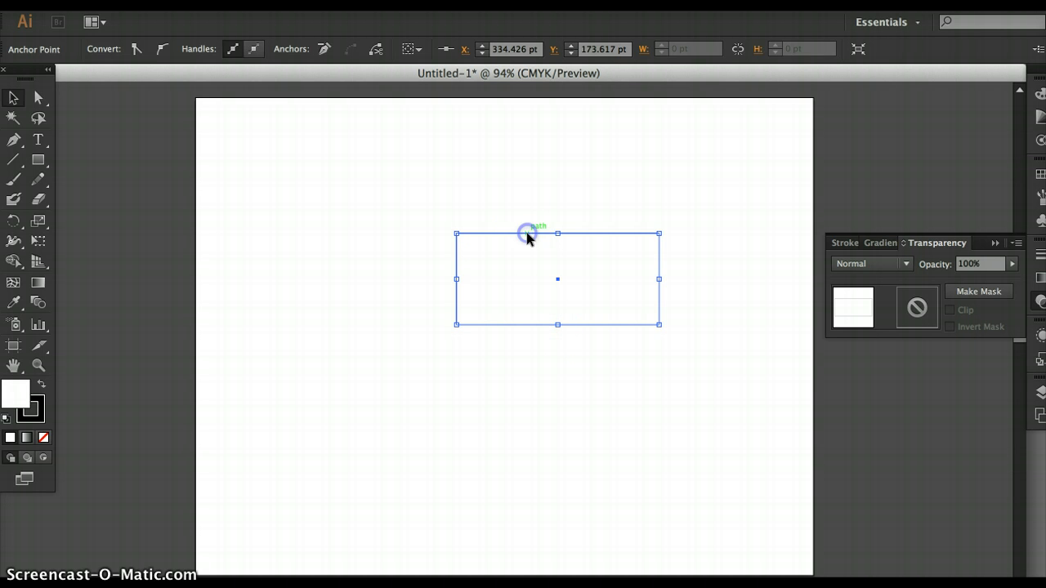
key("Delete")
left_click(523, 239)
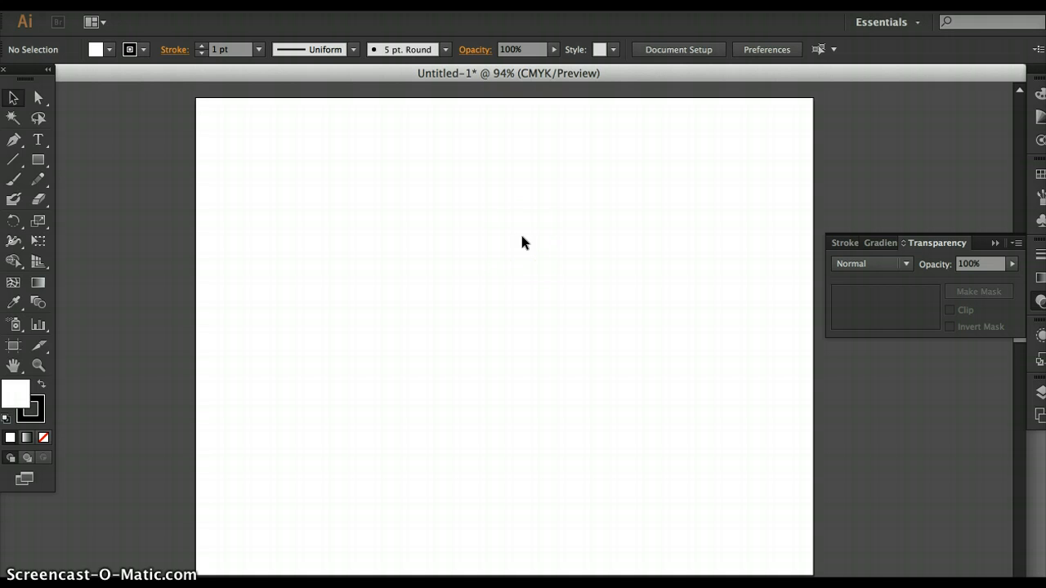
Draw a narrow upright ellipse about 188 pt tall in the middle of the artboard's upper half.
left_click(40, 164)
left_click_drag(42, 165, 93, 198)
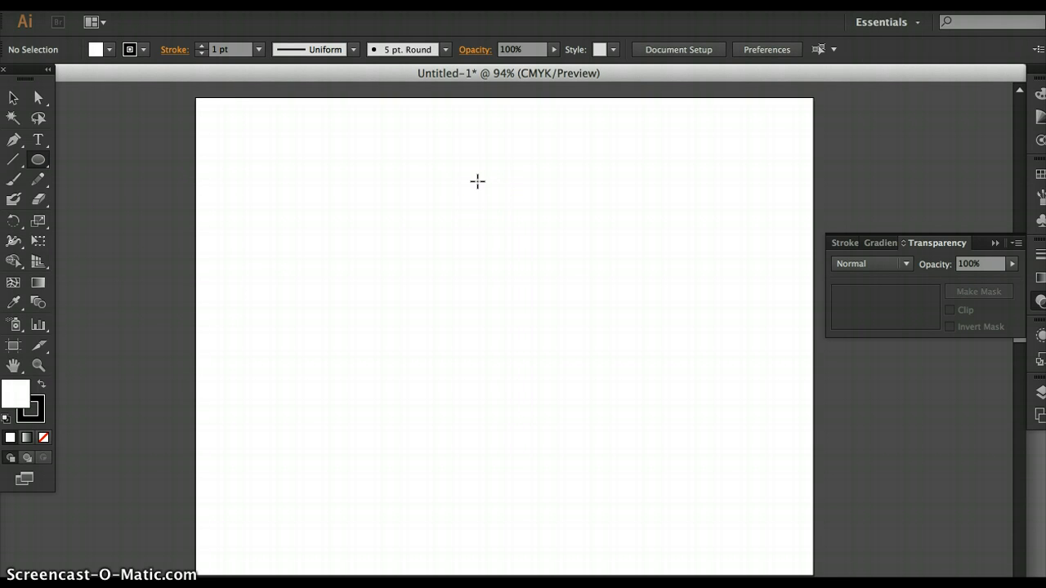
mouse_move(478, 181)
left_mouse_down()
mouse_move(481, 218)
mouse_move(540, 322)
mouse_move(528, 316)
mouse_move(526, 328)
left_mouse_up()
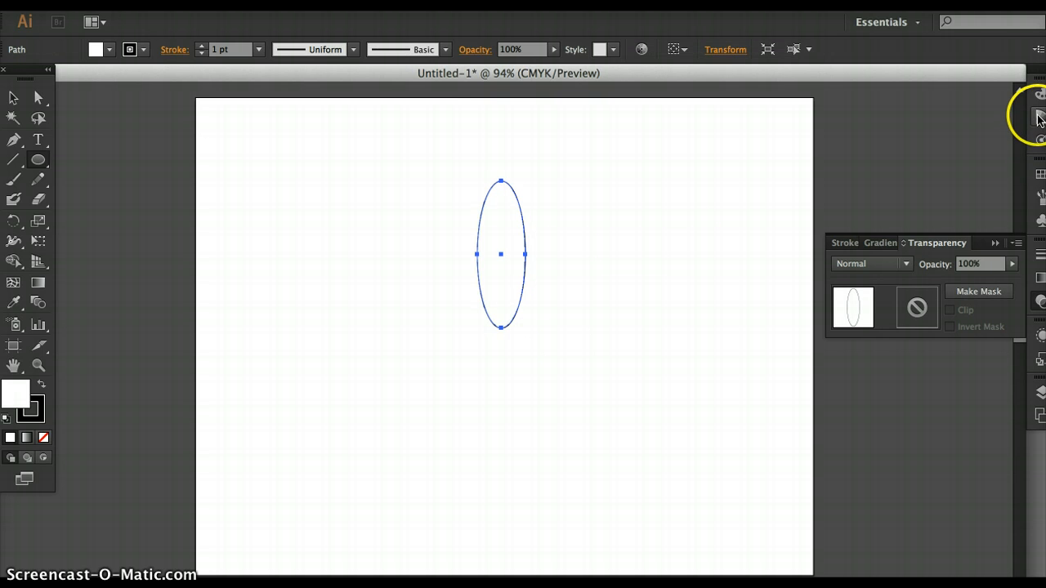
Fill the ellipse with light blue and set its opacity to 46%.
left_click(1038, 117)
left_click(837, 82)
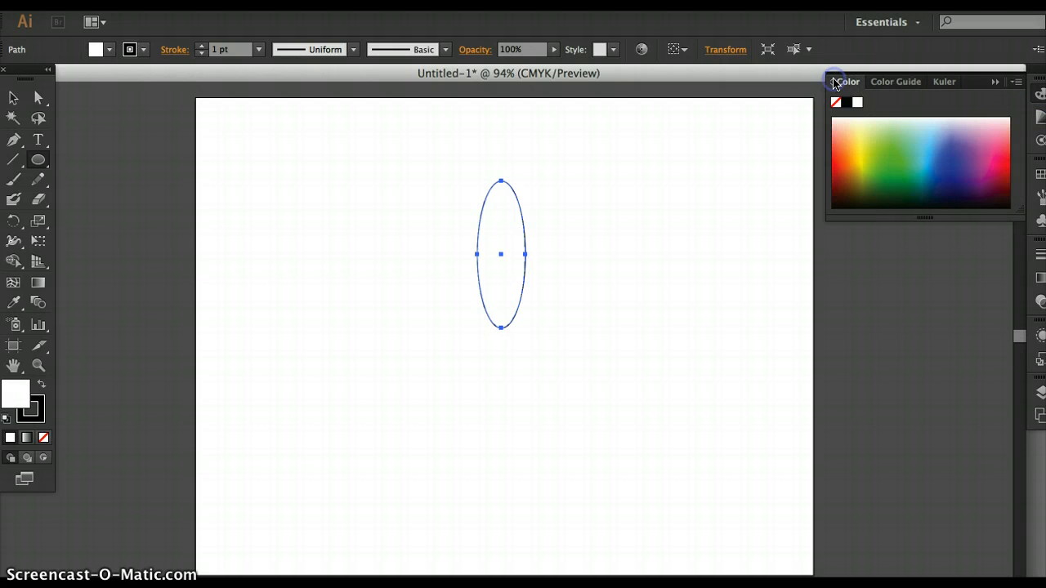
left_click_drag(953, 167, 932, 153)
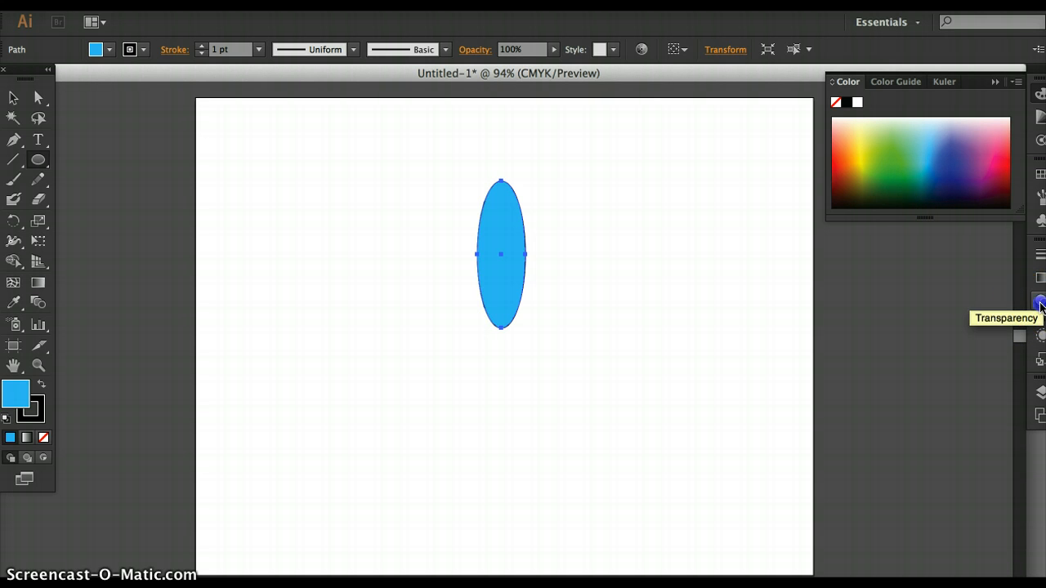
left_click(1041, 304)
left_click(1012, 264)
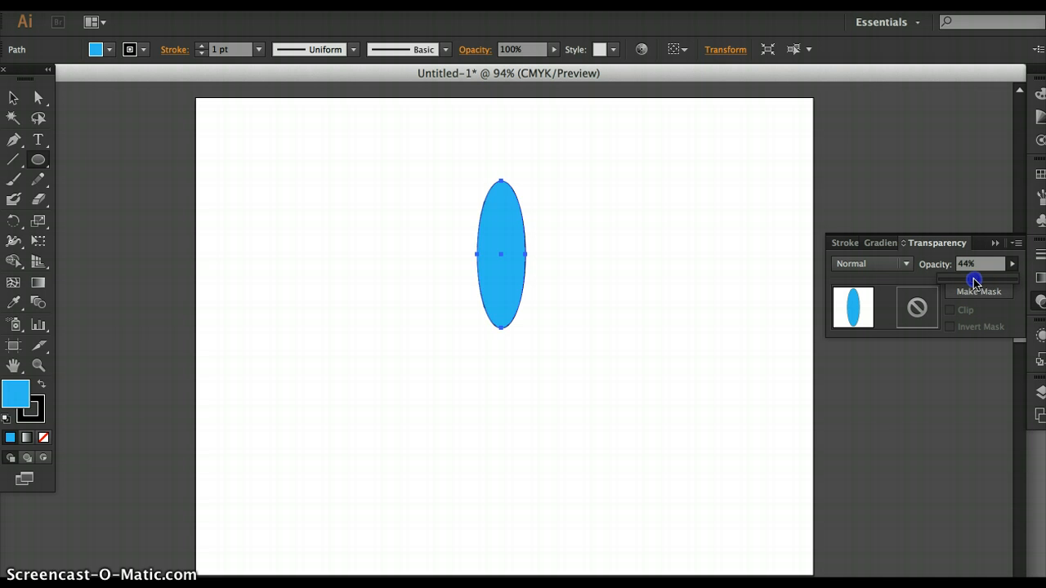
left_click_drag(975, 280, 975, 281)
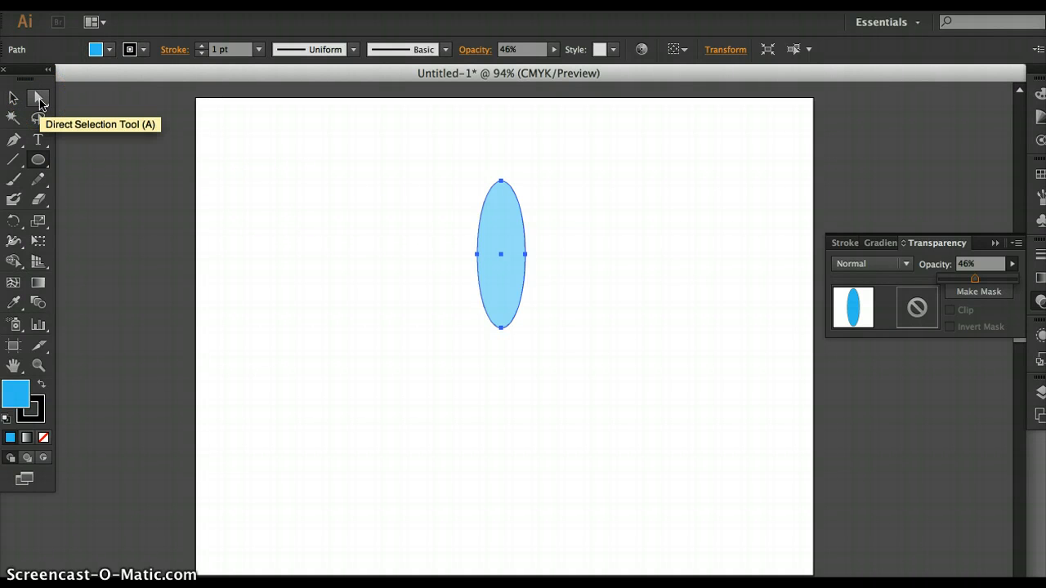
Convert the ellipse's bottom anchor point to a corner to form a pointed petal.
left_click(39, 98)
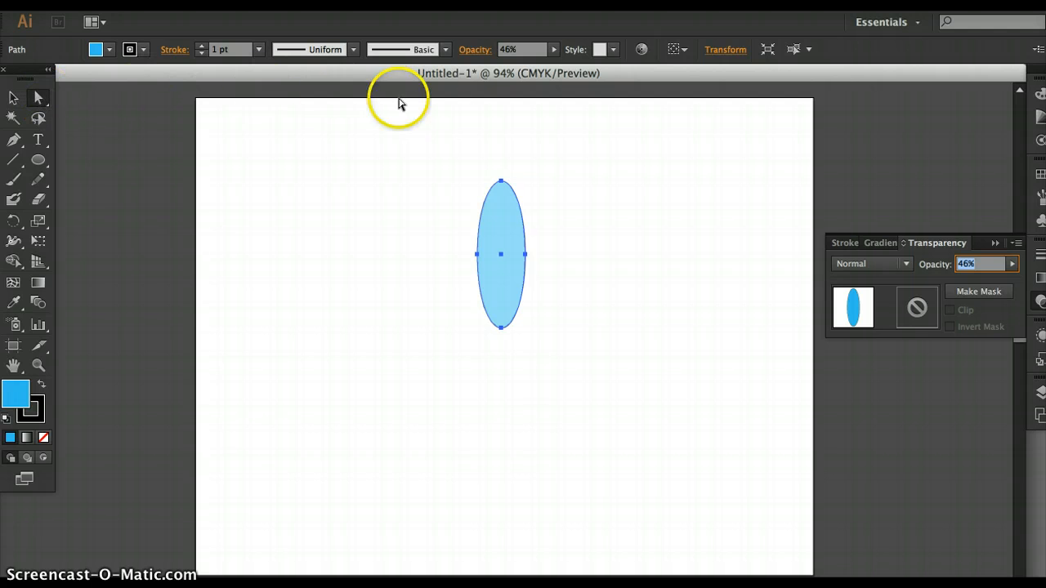
left_click(502, 181)
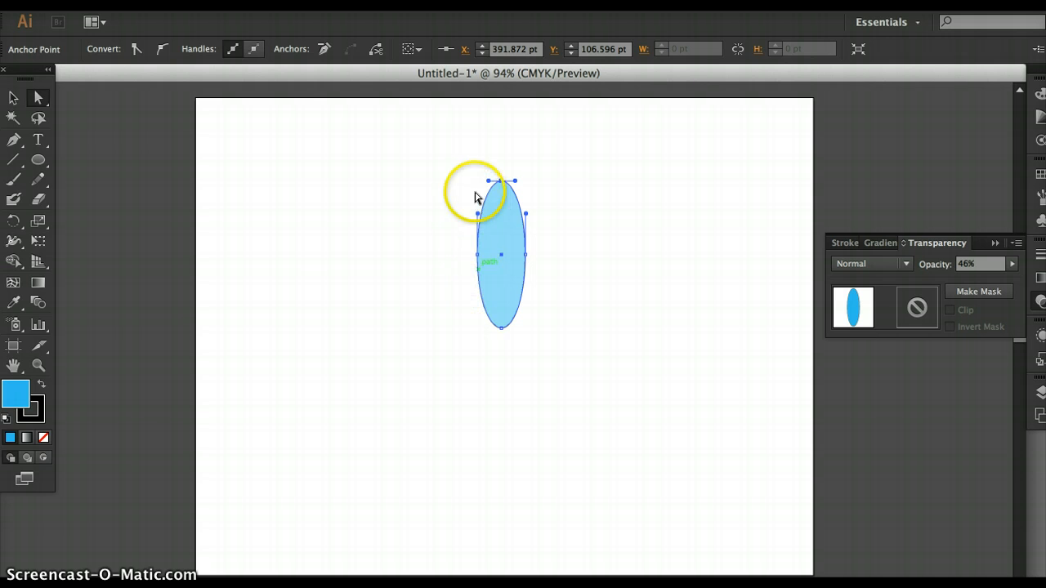
left_click(231, 51)
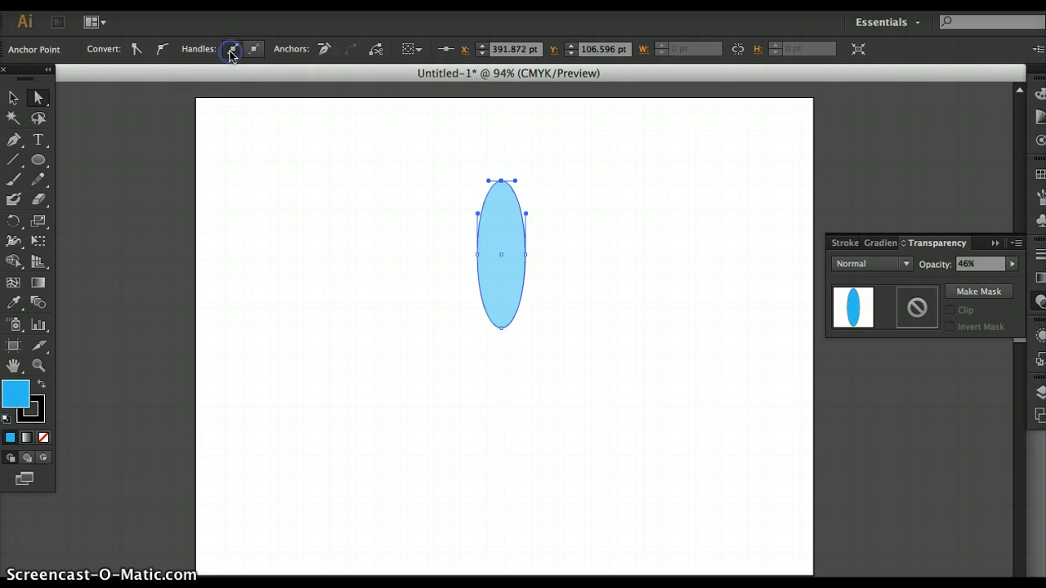
left_click(501, 330)
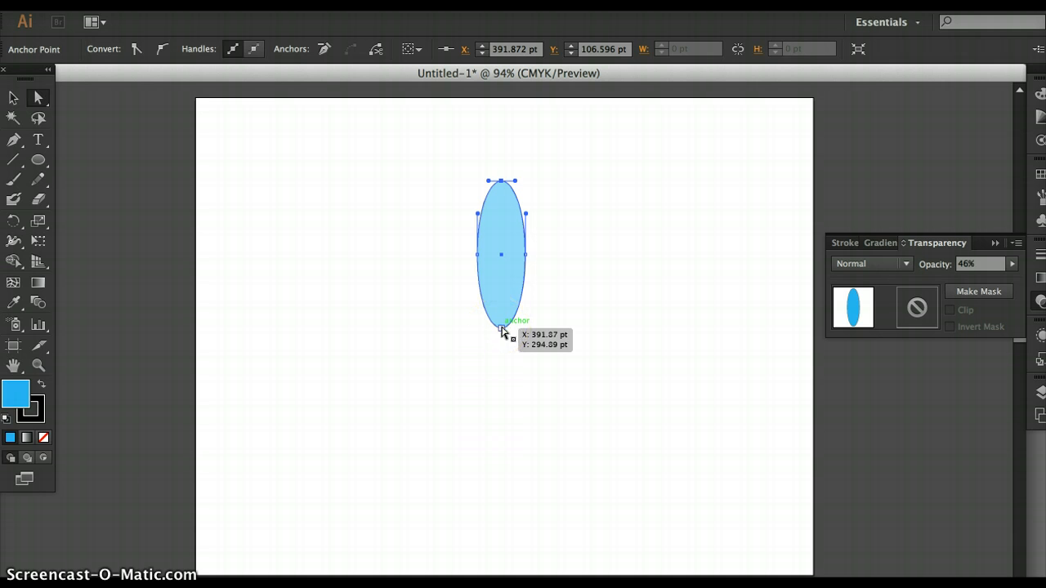
left_click(502, 329)
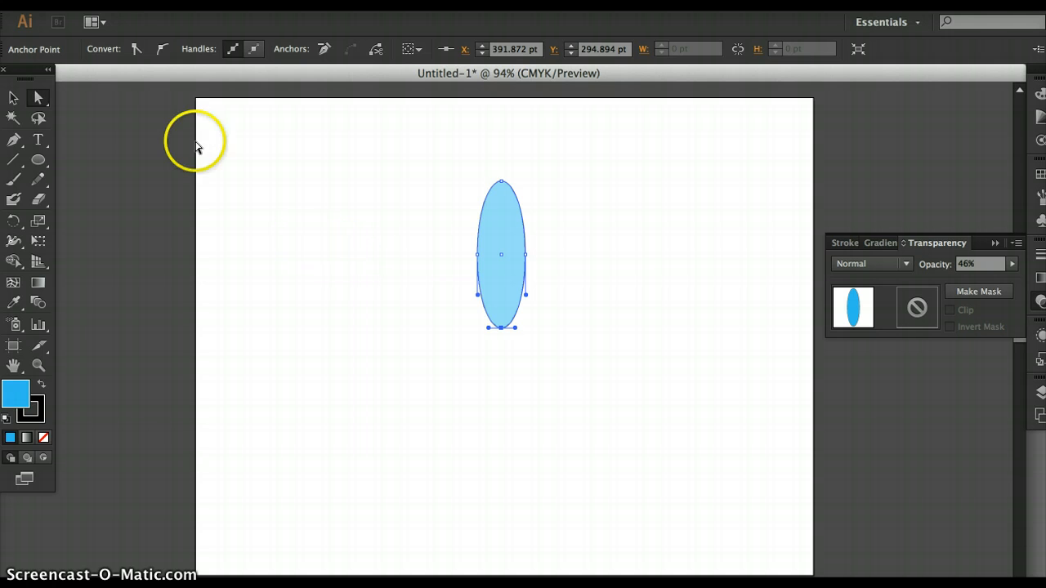
left_click(136, 50)
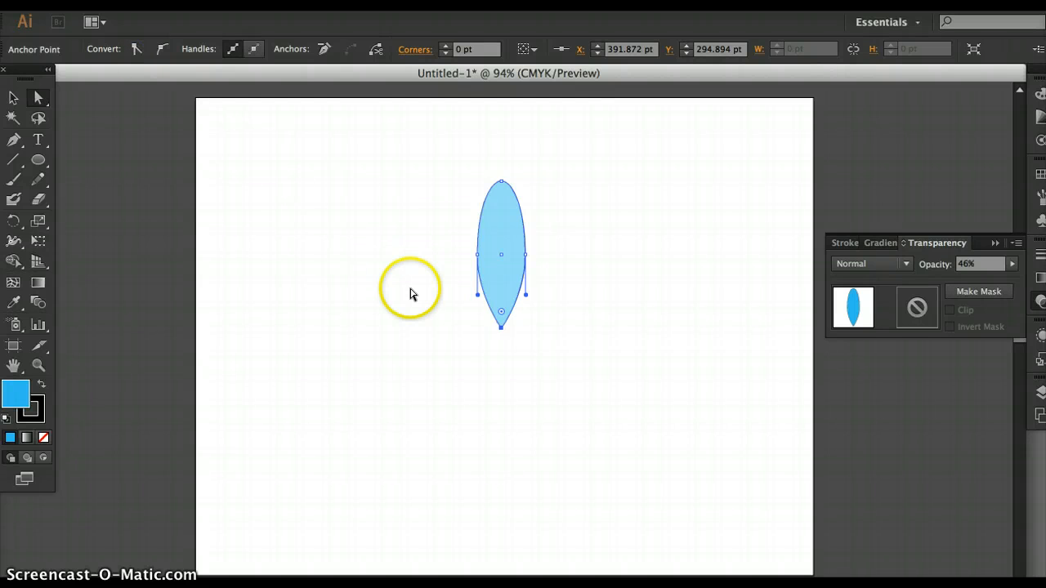
Make a copy of the petal rotated by 14° about its pointed bottom anchor, with the preview on.
left_click(13, 99)
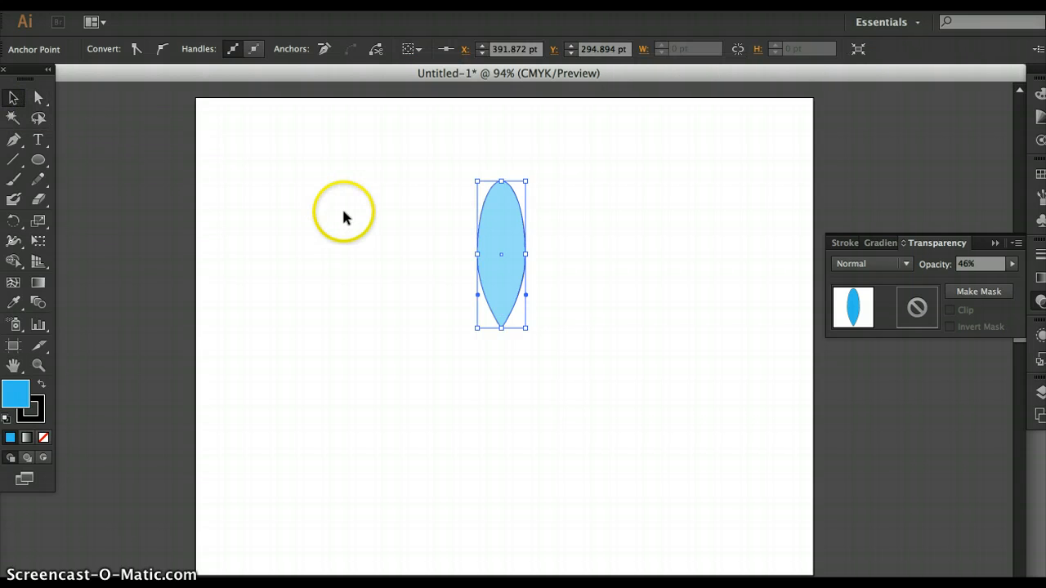
double_click(498, 256)
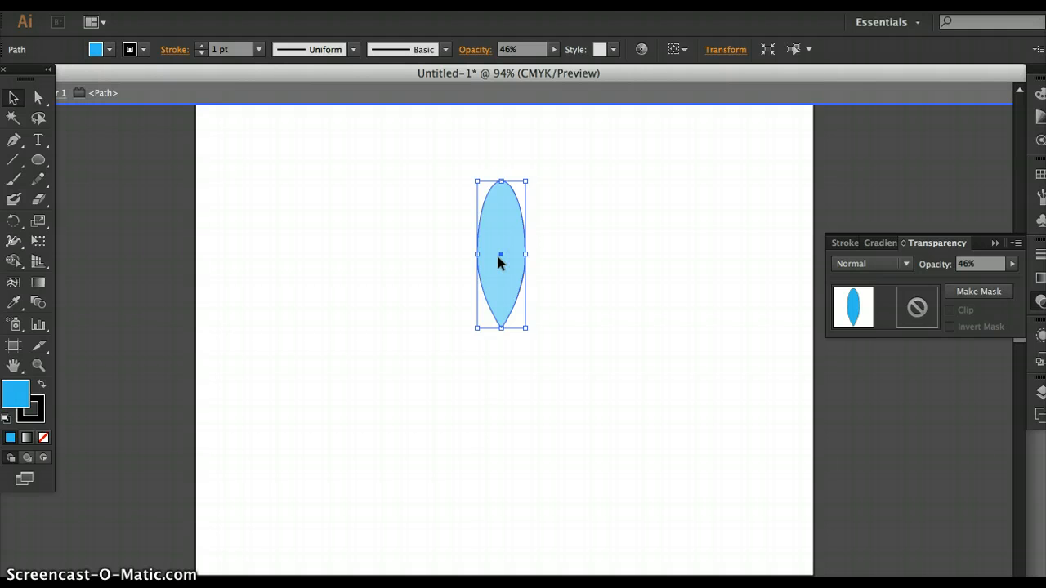
left_click(18, 223)
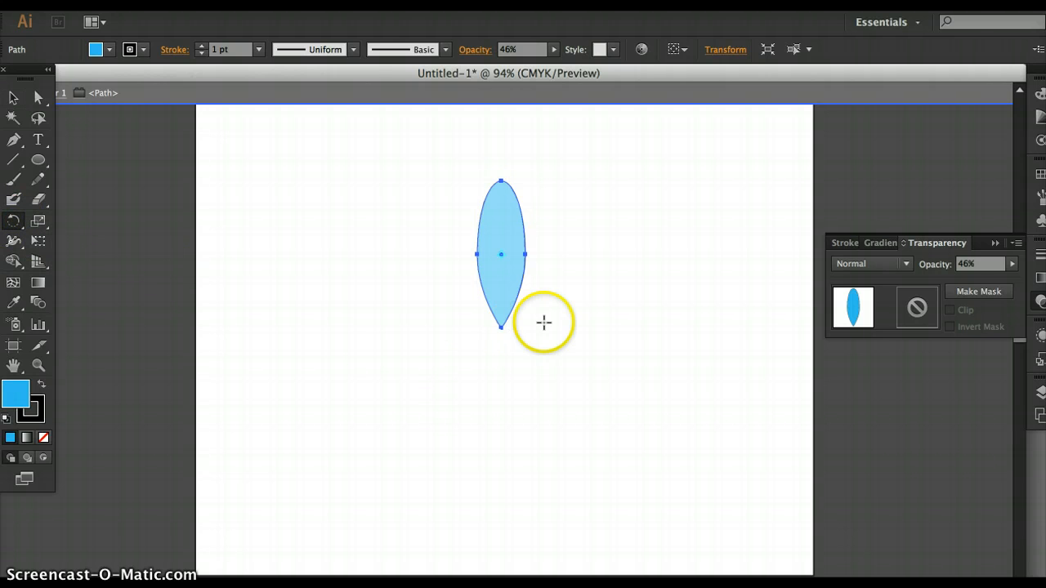
left_click(503, 274)
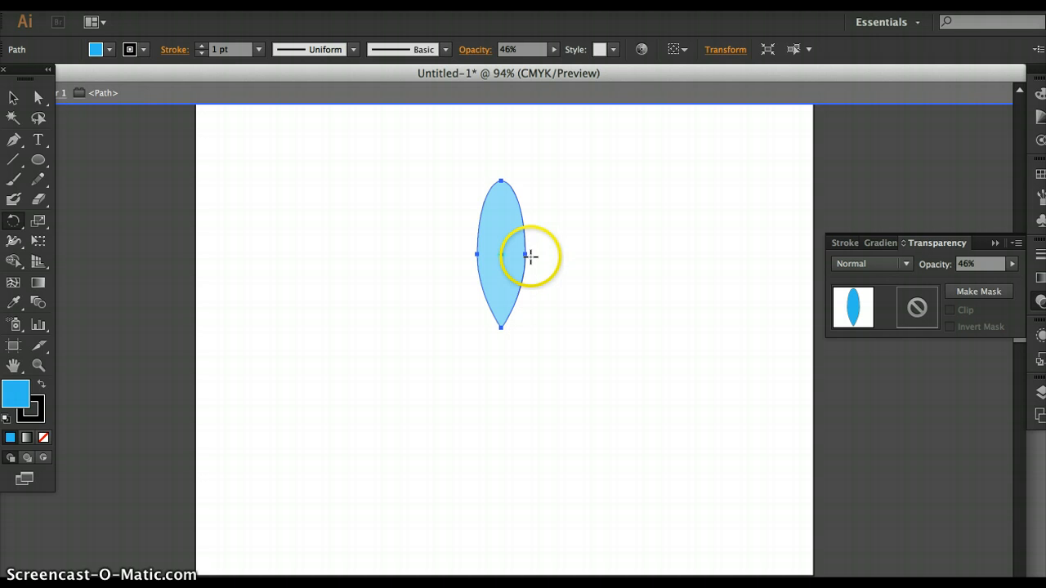
left_click_drag(525, 253, 479, 217)
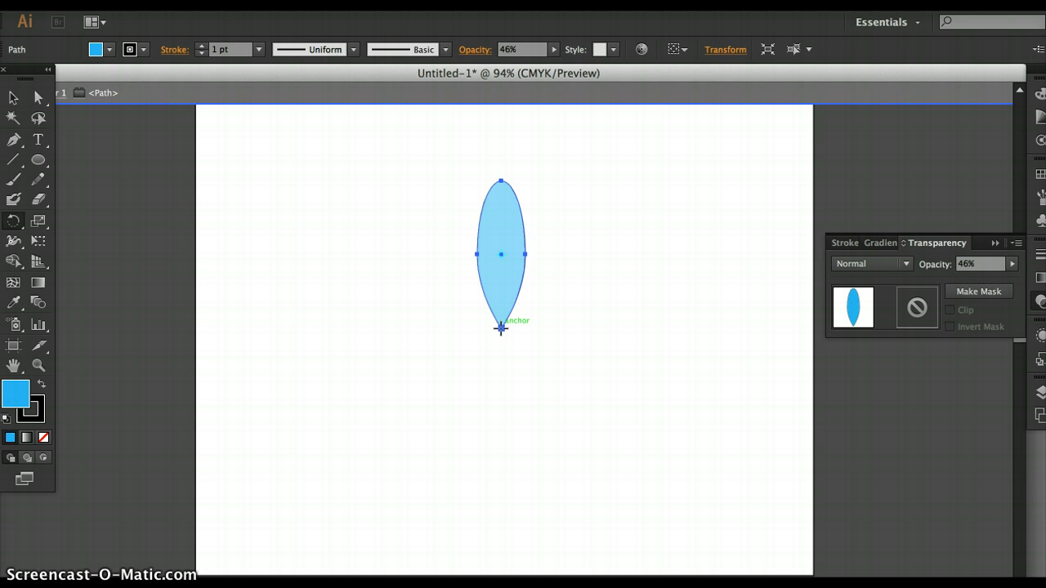
left_click(501, 328, "alt")
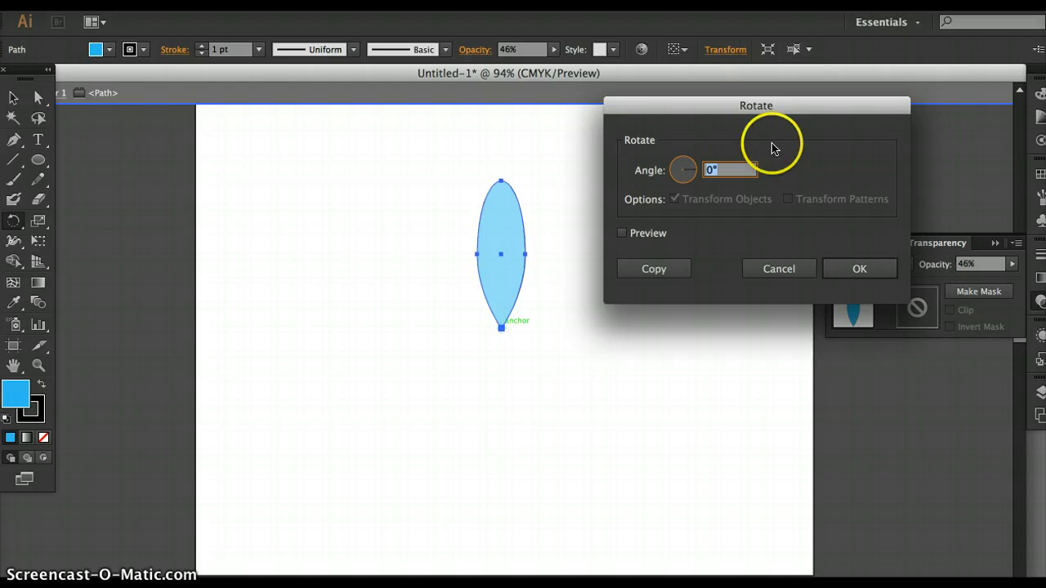
left_click(693, 171)
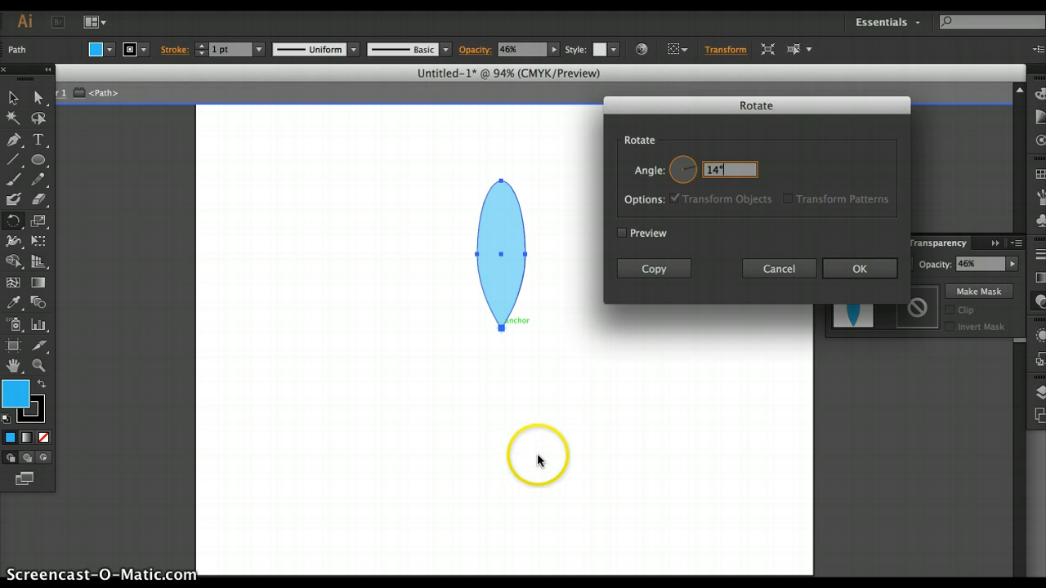
left_click(621, 233)
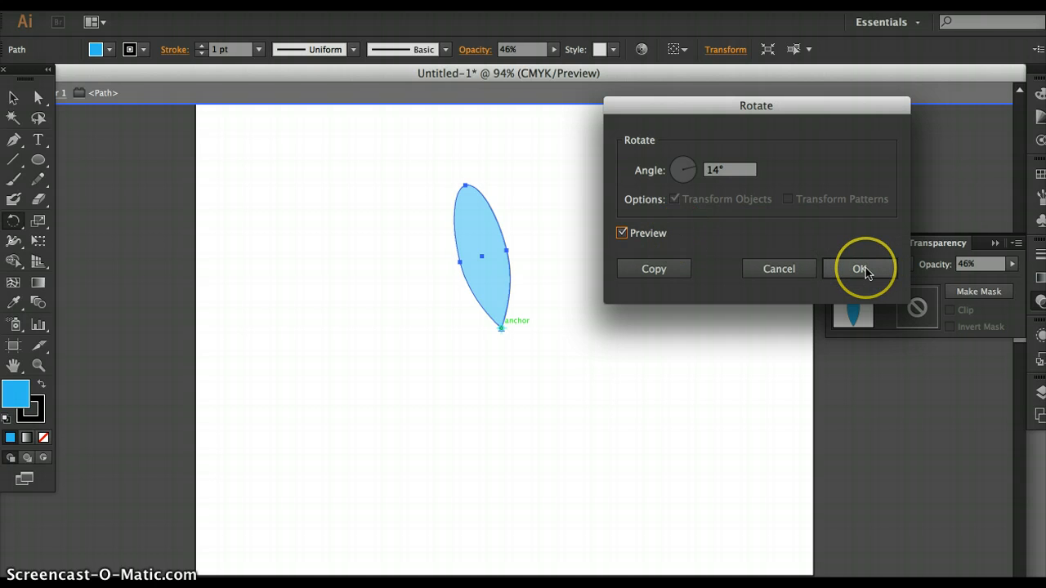
left_click(653, 270)
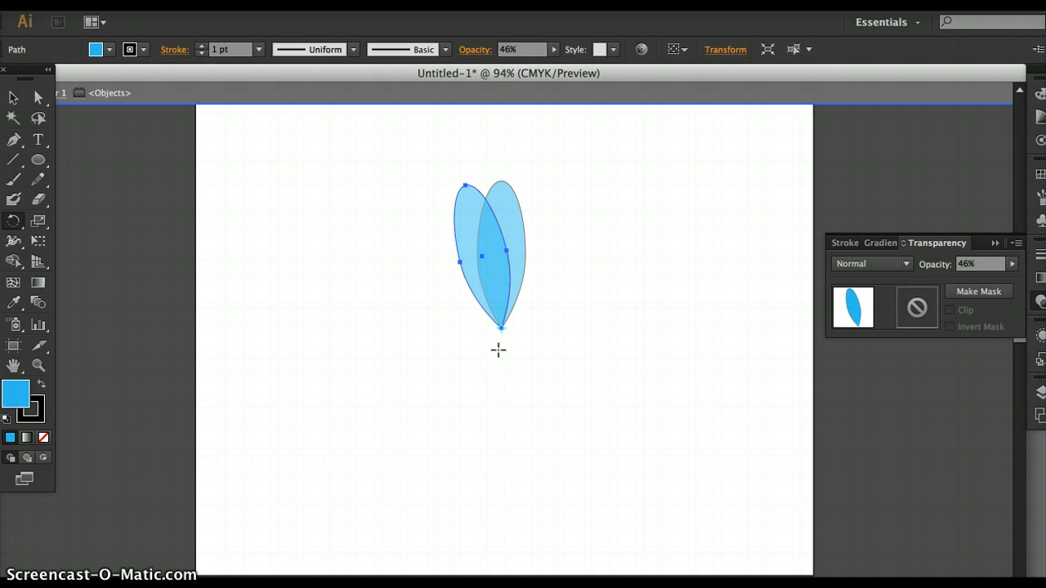
Repeat the 14° rotated copy of the petal around its base past a full circle until the second round of overlapping petals is complete.
key("super+d")
key("super+d")
key("super+d")
key("super+d")
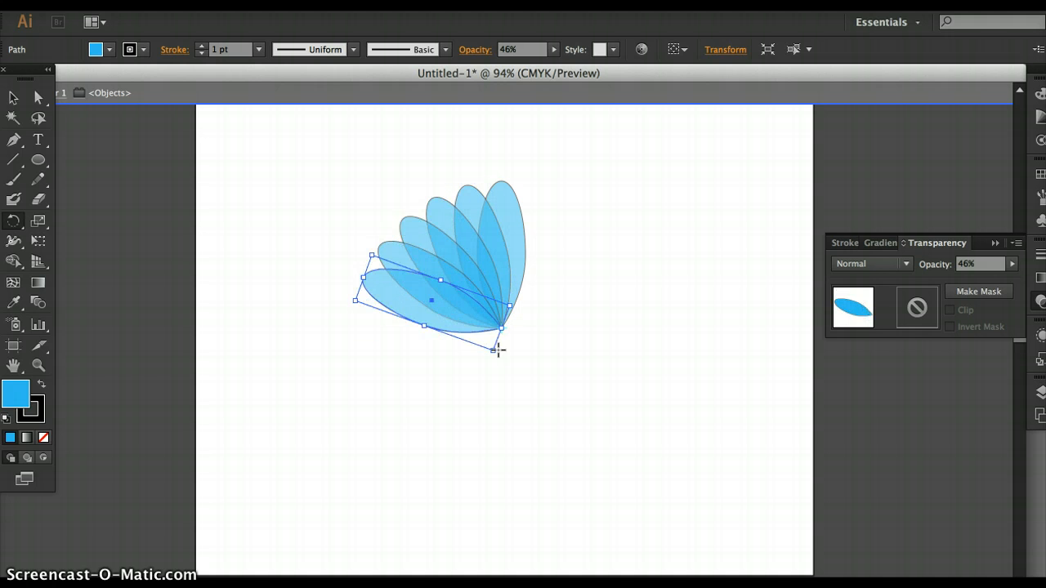
key("super+d")
key("super+d")
key("super+d")
key("super+d")
key("super+d")
key("super+d")
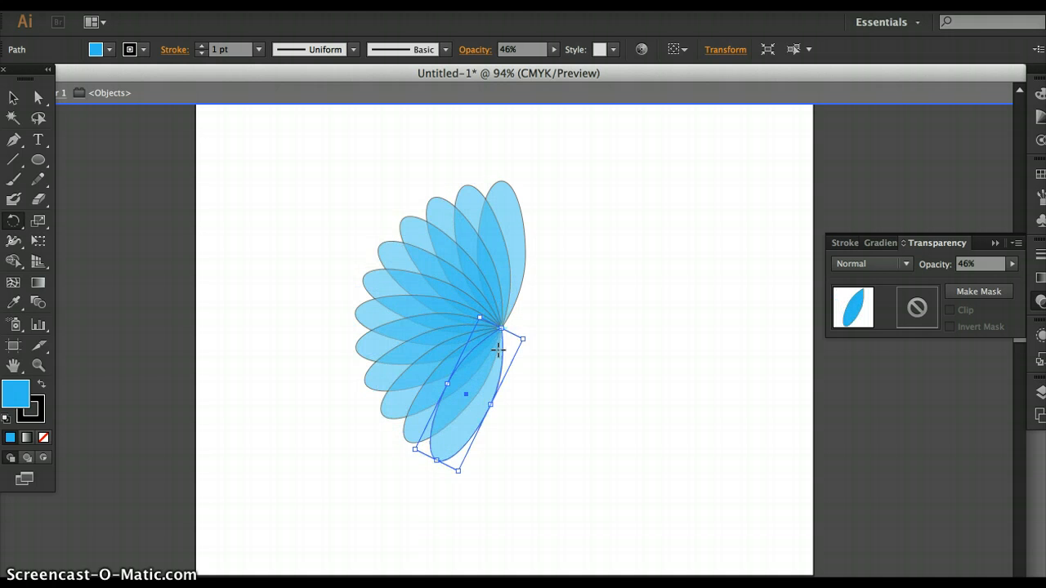
key("super+d")
key("super+d")
key("super+d")
key("super+d")
key("super+d")
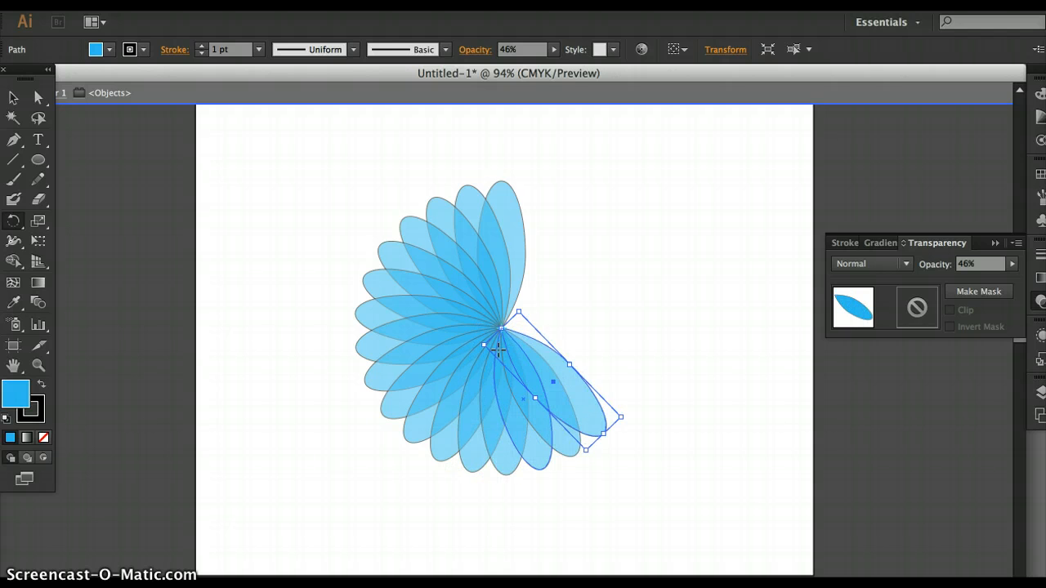
key("super+d")
key("super+d")
key("super+d")
key("super+d")
key("super+d")
key("super+d")
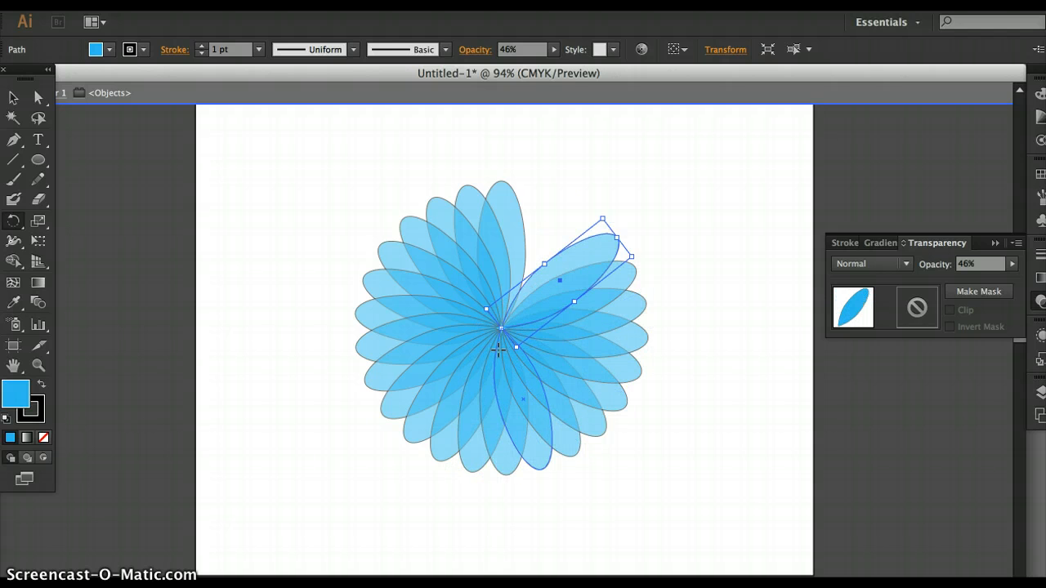
key("super+d")
key("super+d")
key("super+d")
key("super+d")
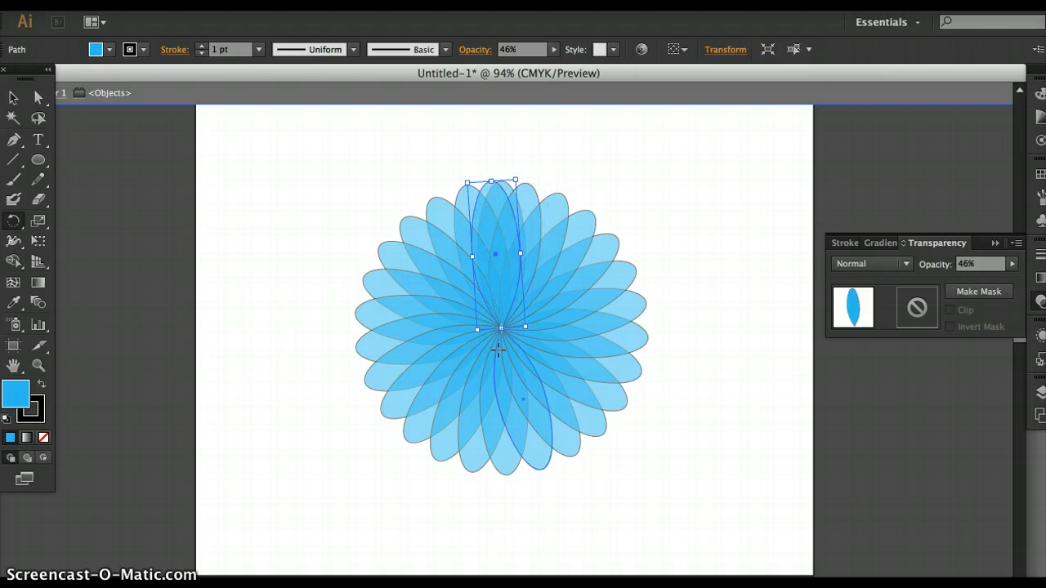
key("super+d")
key("super+d")
key("super+d")
key("super+d")
key("super+d")
key("super+d")
key("super+d")
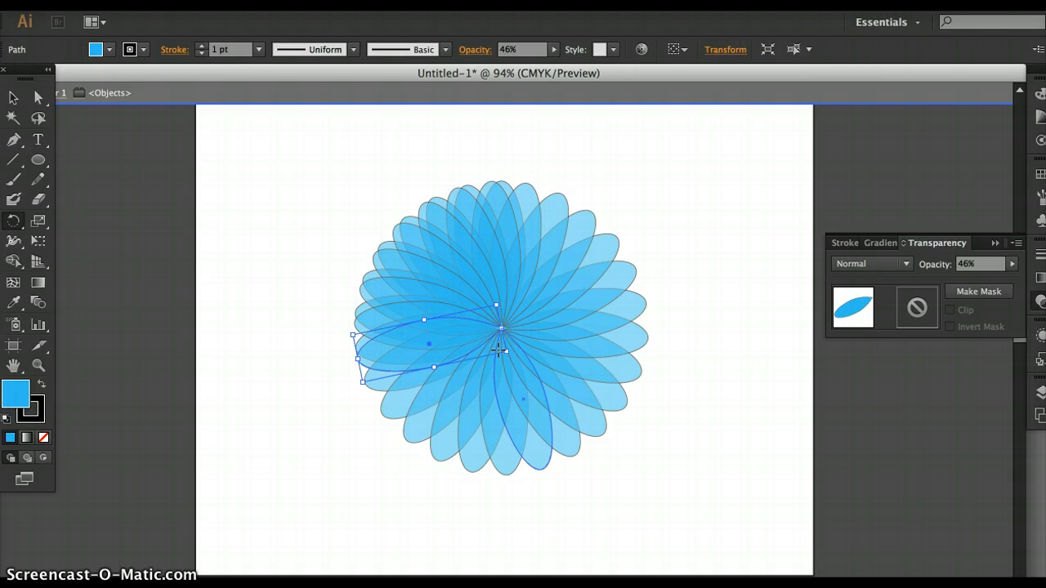
key("super+d")
key("super+d")
key("super+d")
key("super+d")
key("super+d")
key("super+d")
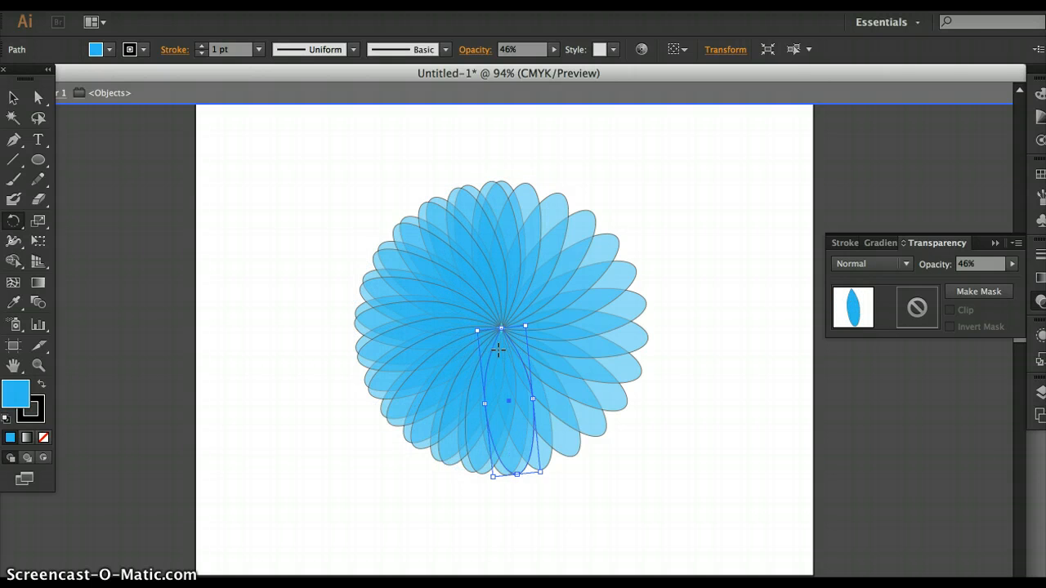
key("super+d")
key("super+d")
key("super+d")
key("super+d")
key("super+d")
key("super+d")
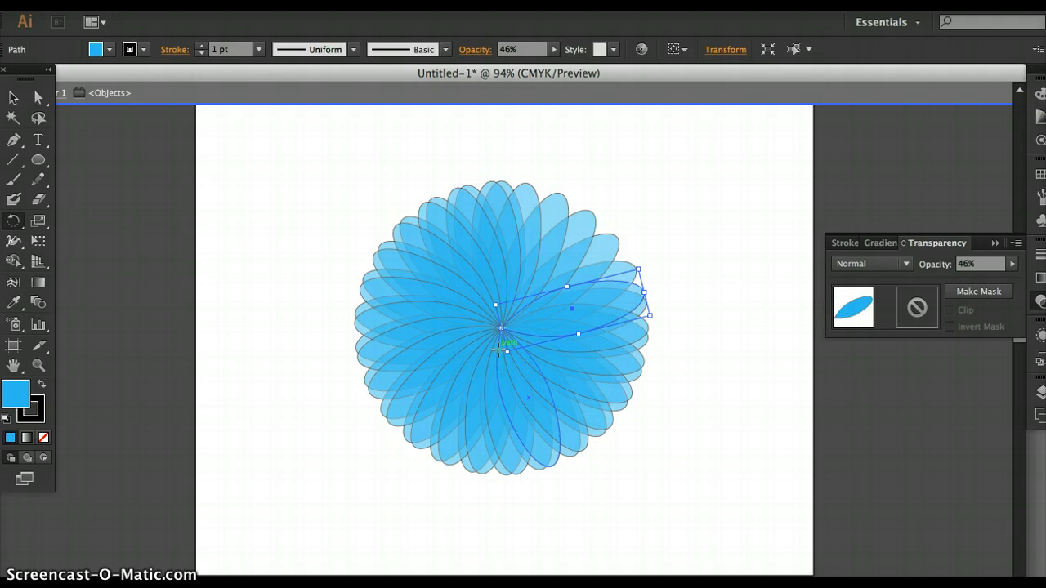
key("super+d")
key("super+d")
key("super+d")
key("super+d")
key("super+d")
key("super+d")
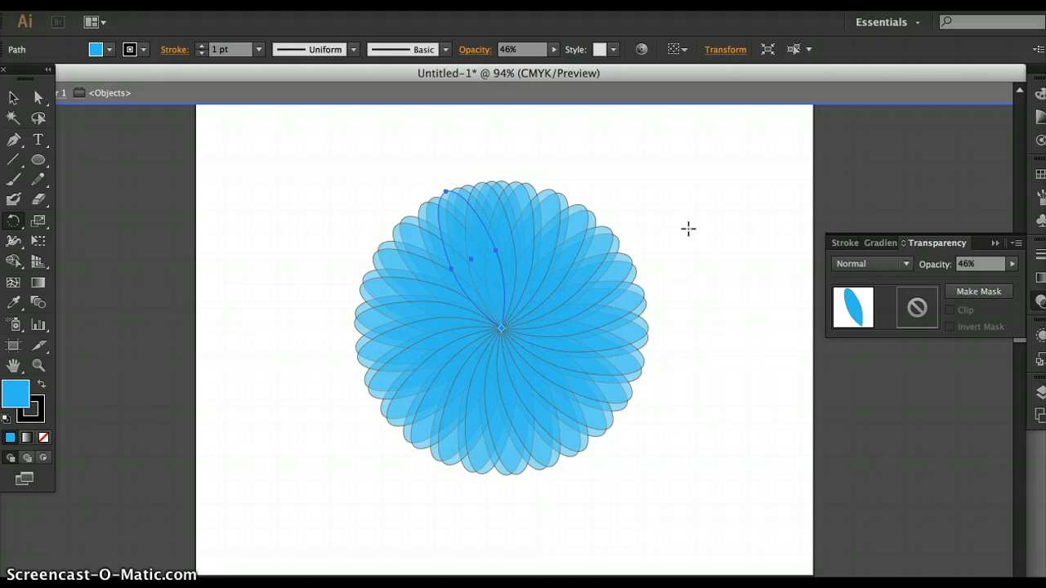
Create a new Letter-size document in landscape orientation, 792 pt wide and 612 pt high.
left_click(123, 1)
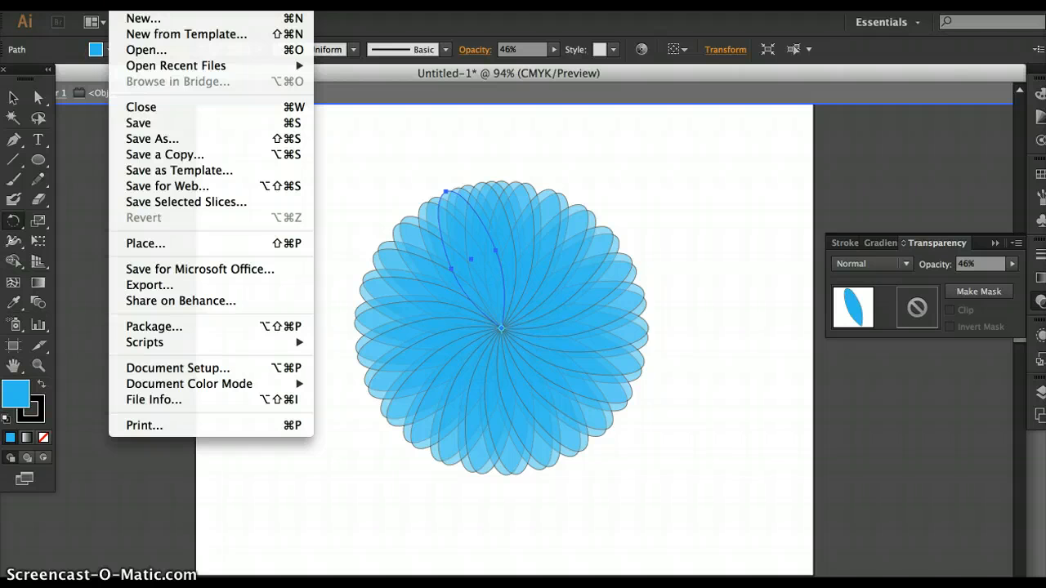
left_click(139, 17)
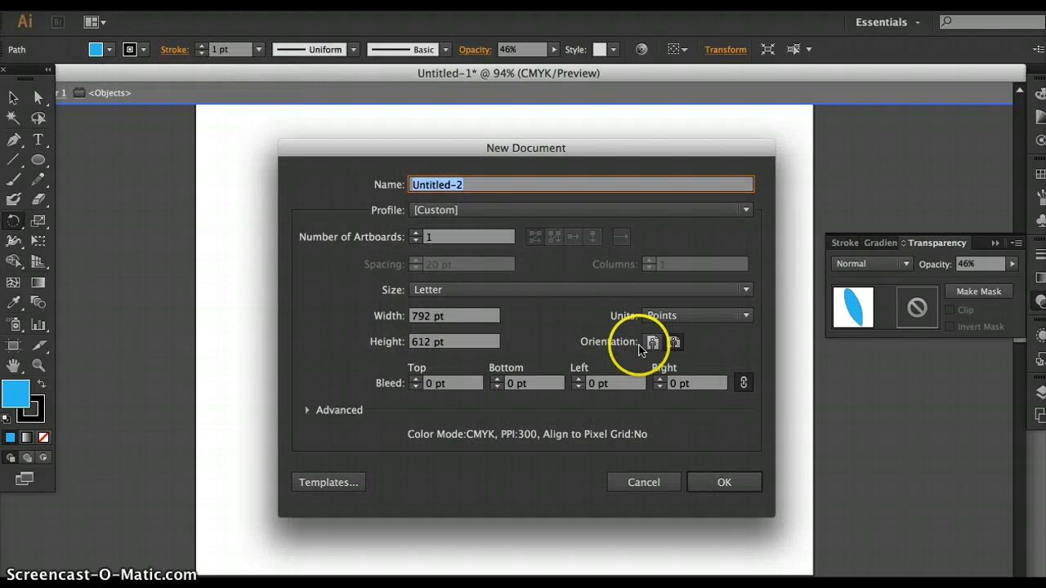
left_click(674, 344)
left_click(723, 484)
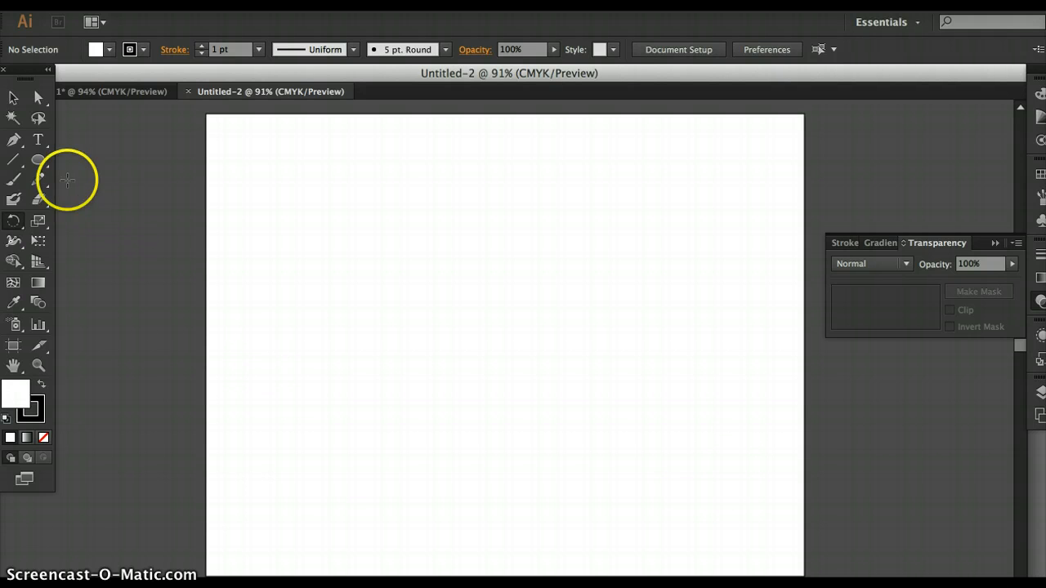
Draw an upright ellipse about 195 pt tall in the artboard's upper middle and move its top anchor straight down about 54 pt.
left_click(41, 162)
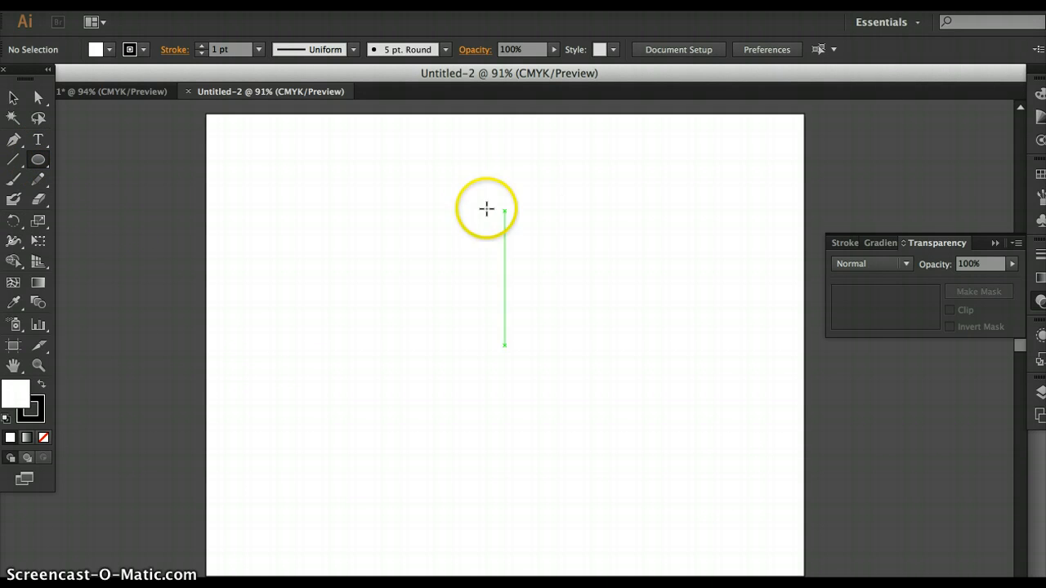
left_click_drag(486, 208, 555, 355)
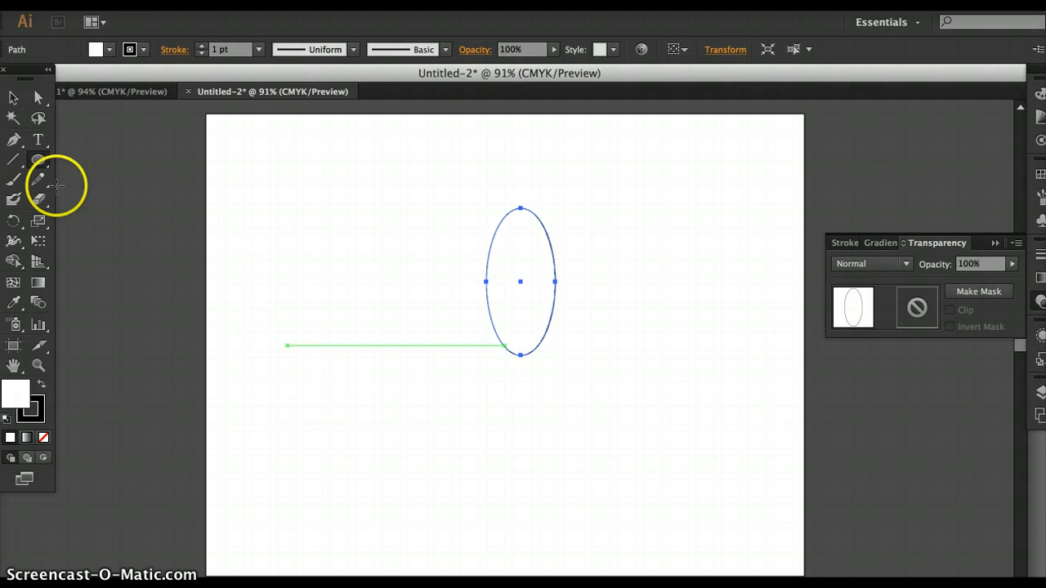
left_click(36, 96)
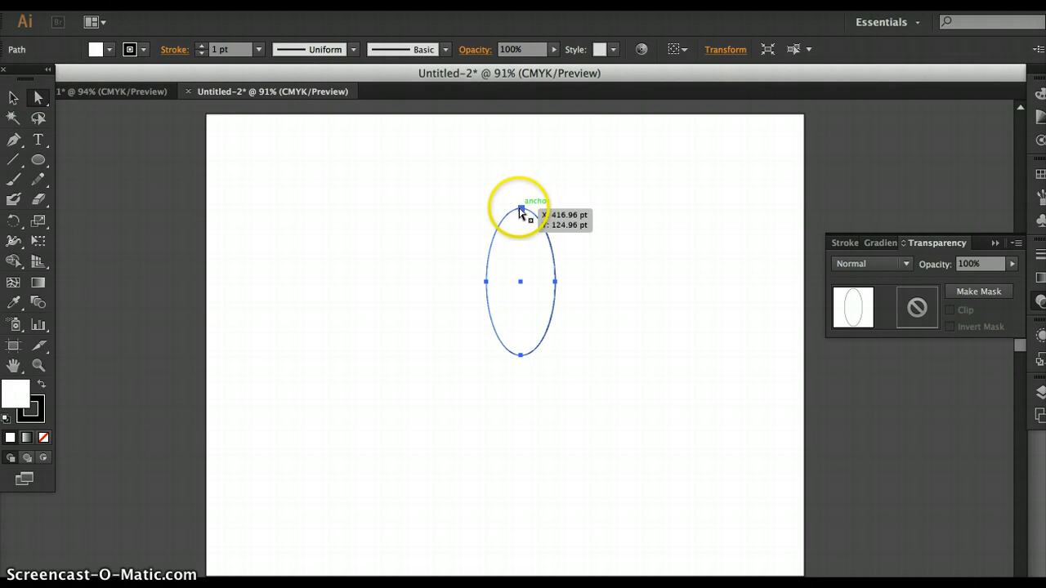
left_click(520, 209)
left_click_drag(520, 207, 520, 252)
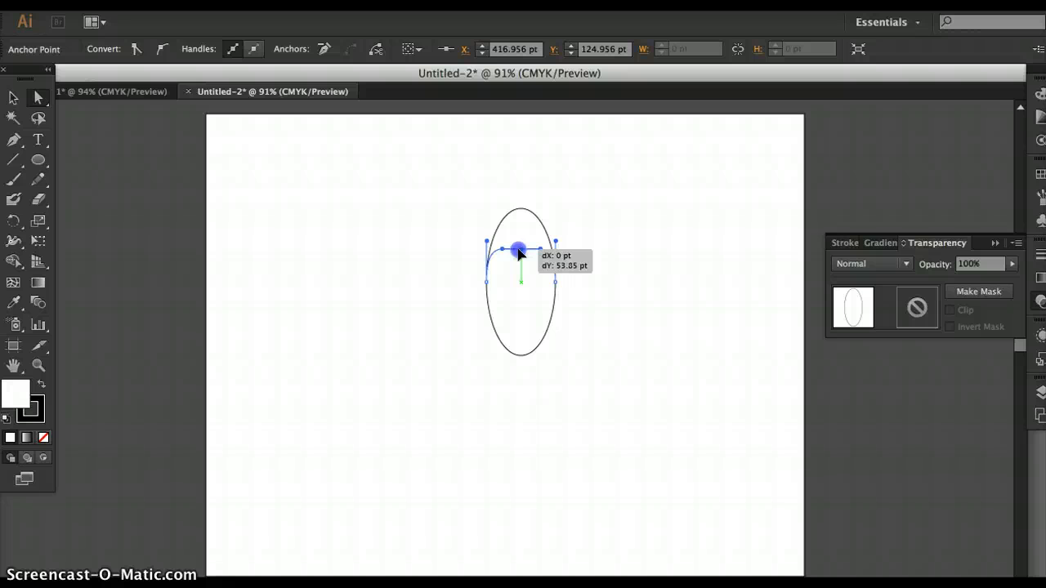
left_click_drag(519, 252, 520, 253)
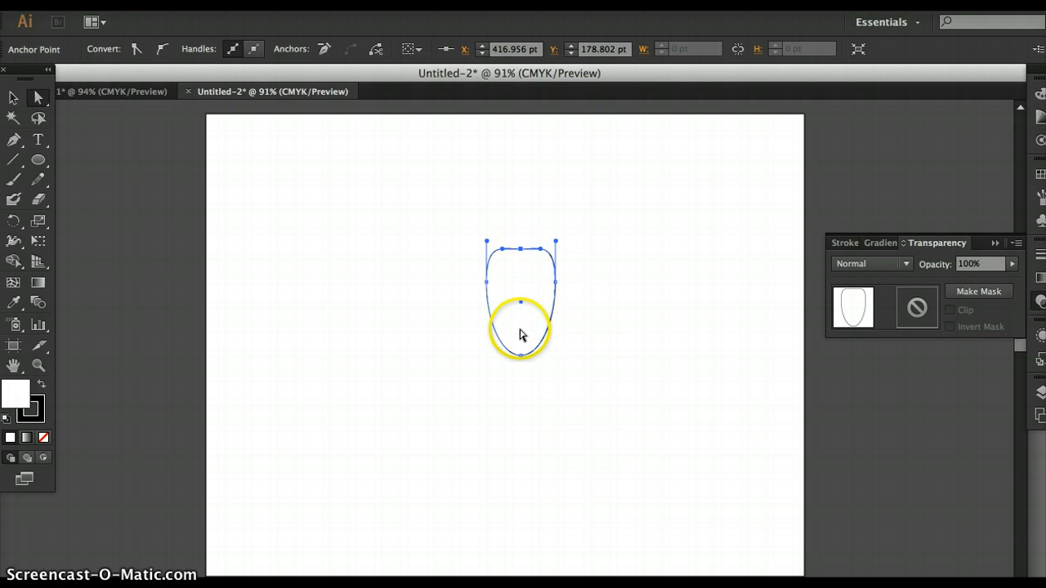
Convert the bottom anchor point of the flattened ellipse to a corner to form a pointed petal base.
left_click(232, 53)
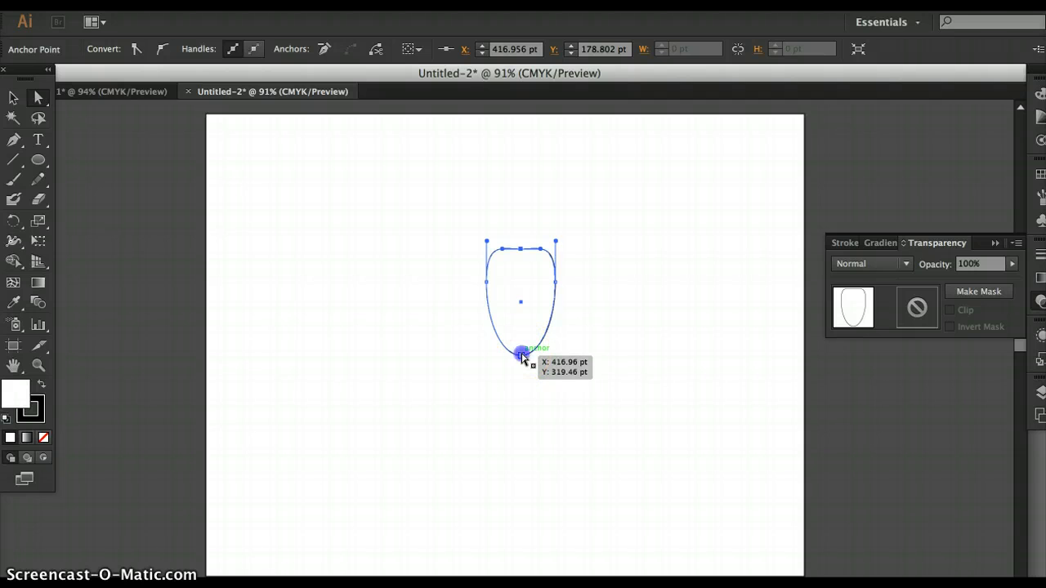
left_click_drag(521, 357, 501, 355)
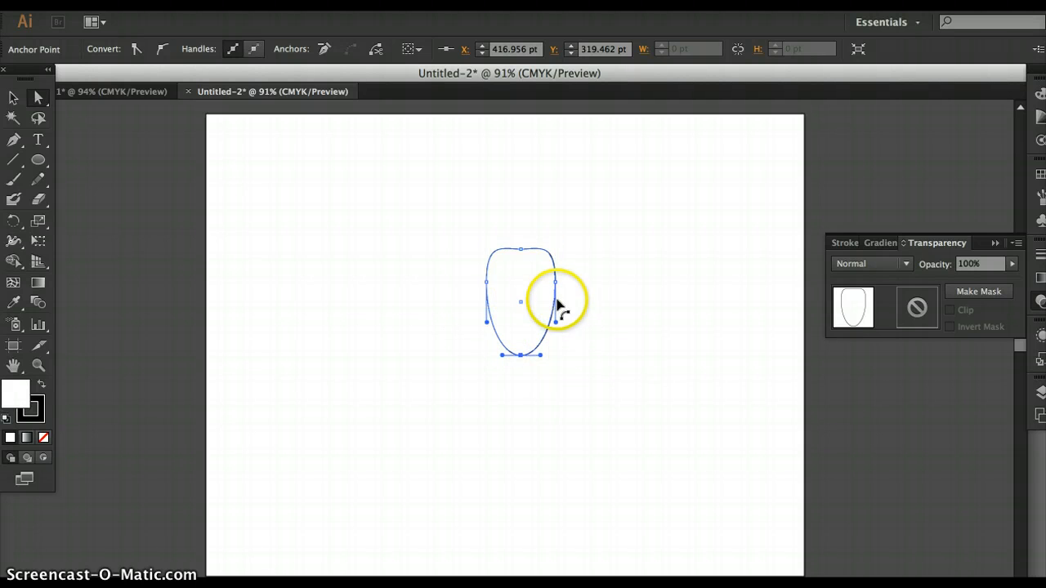
left_click(136, 53)
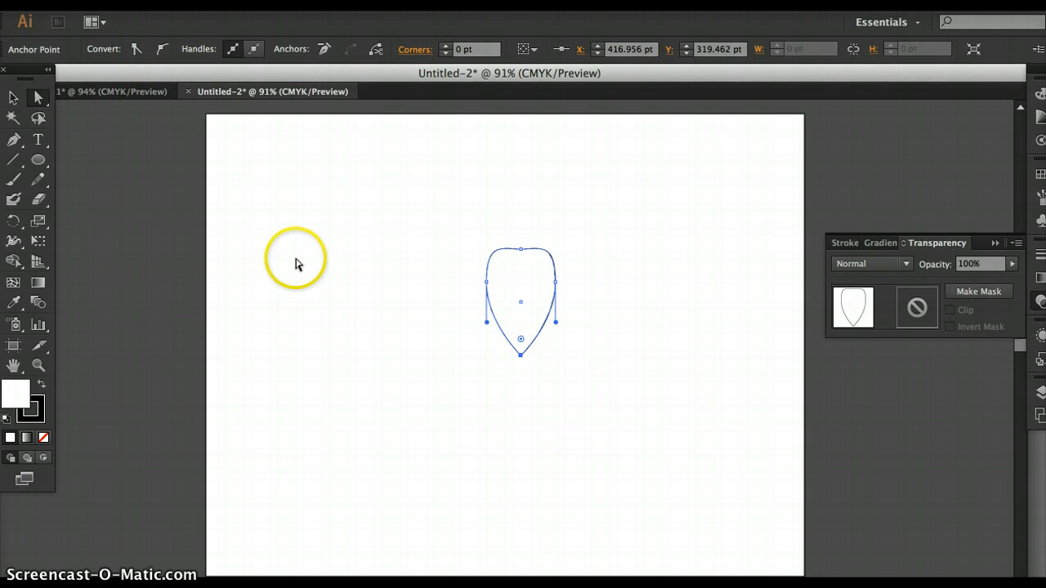
Select the whole petal and make a copy of it rotated by 244° about its pointed bottom anchor.
left_click(525, 281)
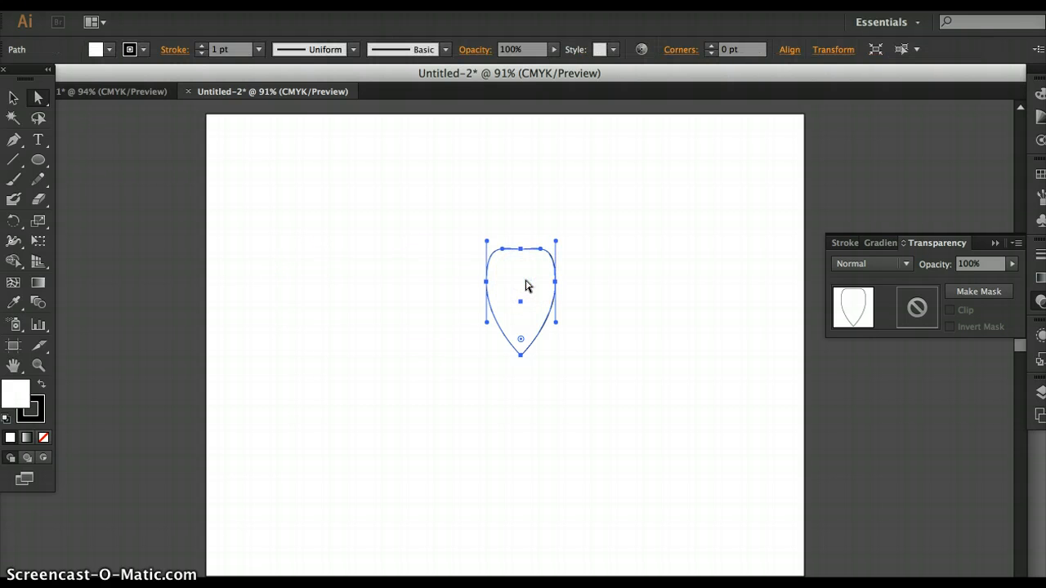
left_click(12, 99)
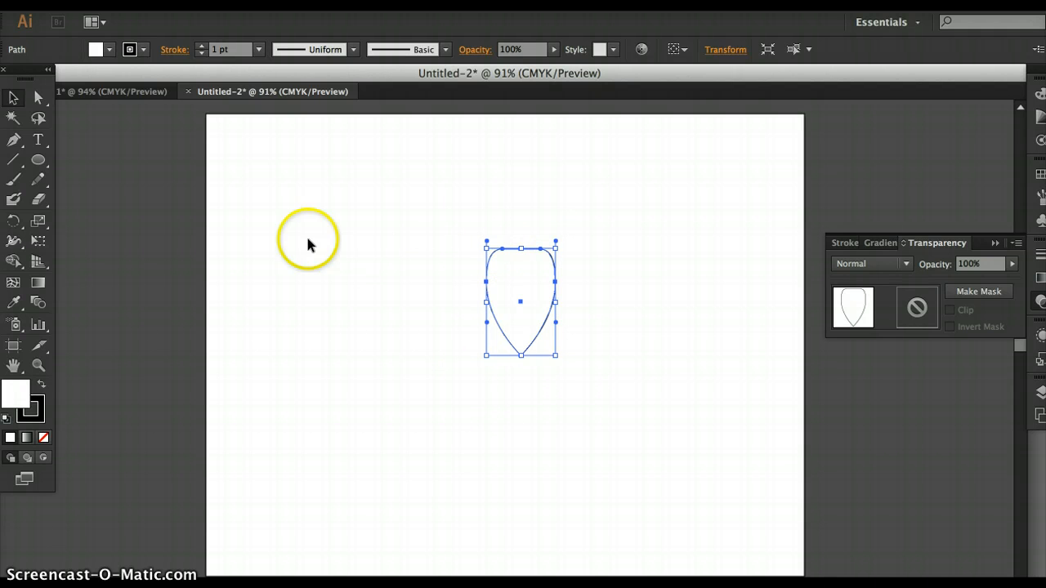
left_click(14, 221)
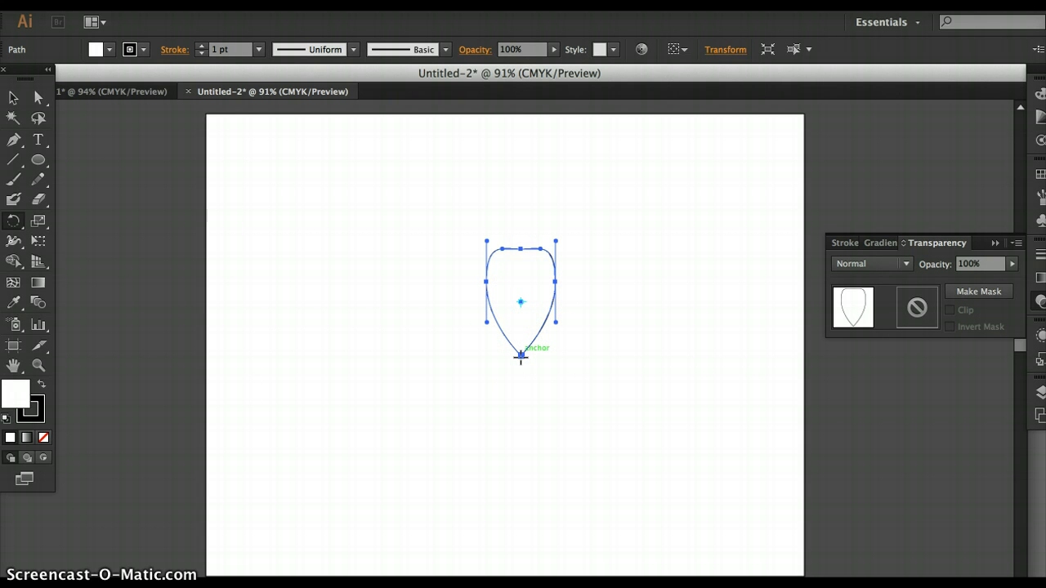
left_click(520, 357, "alt")
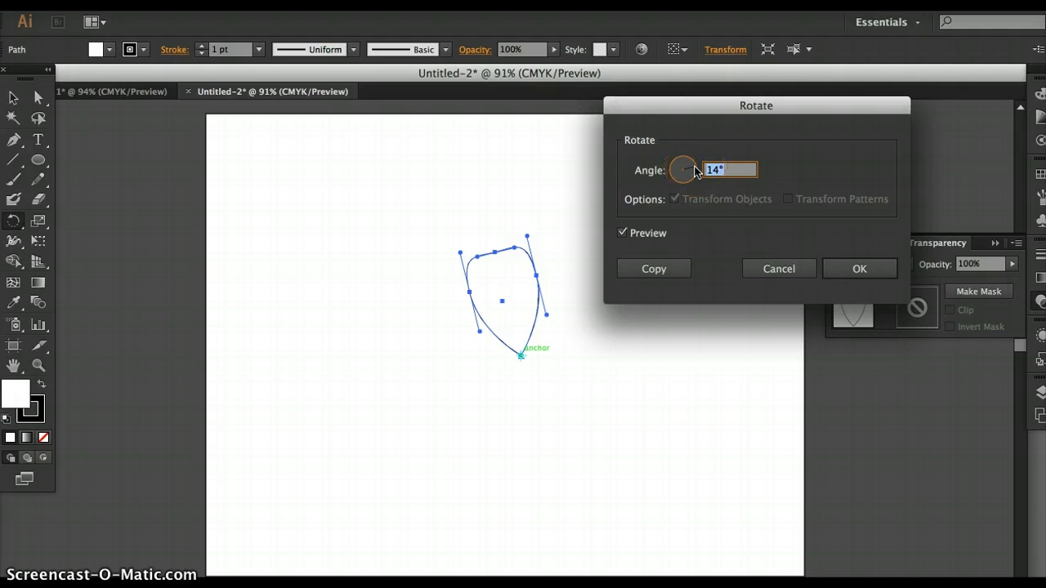
left_click_drag(695, 171, 677, 184)
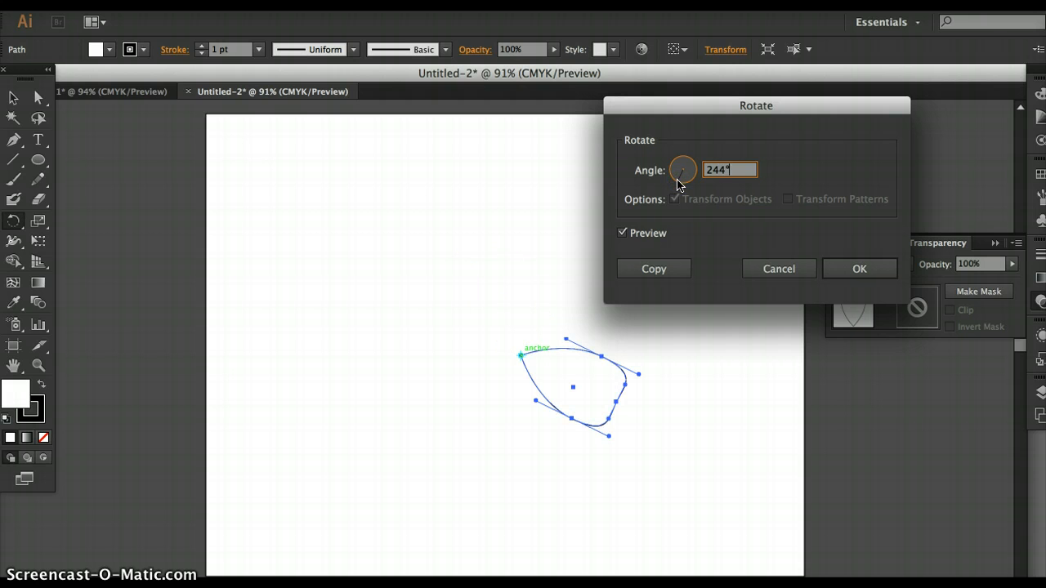
left_click(659, 269)
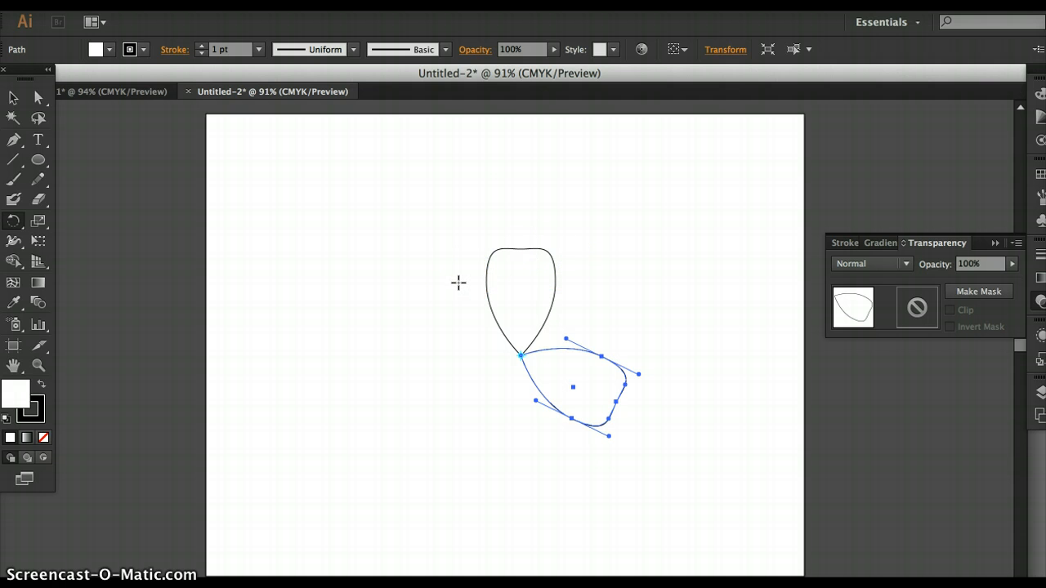
Repeat the 244° rotated copy of the petal around its pointed base to build up overlapping fans of petals.
key("ctrl+d")
key("ctrl+d")
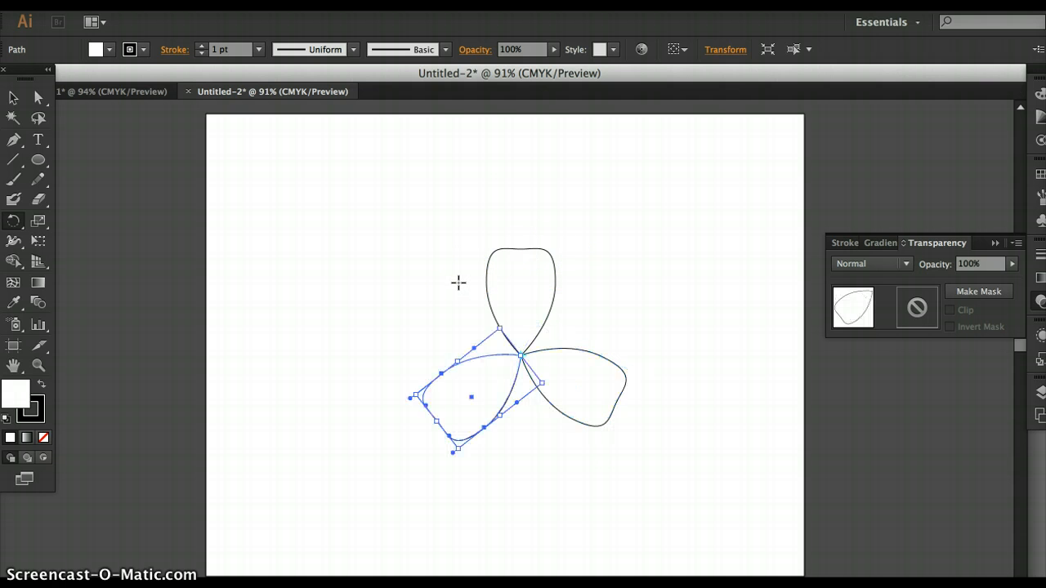
key("ctrl+d")
key("ctrl+d")
key("ctrl+d")
key("ctrl+d")
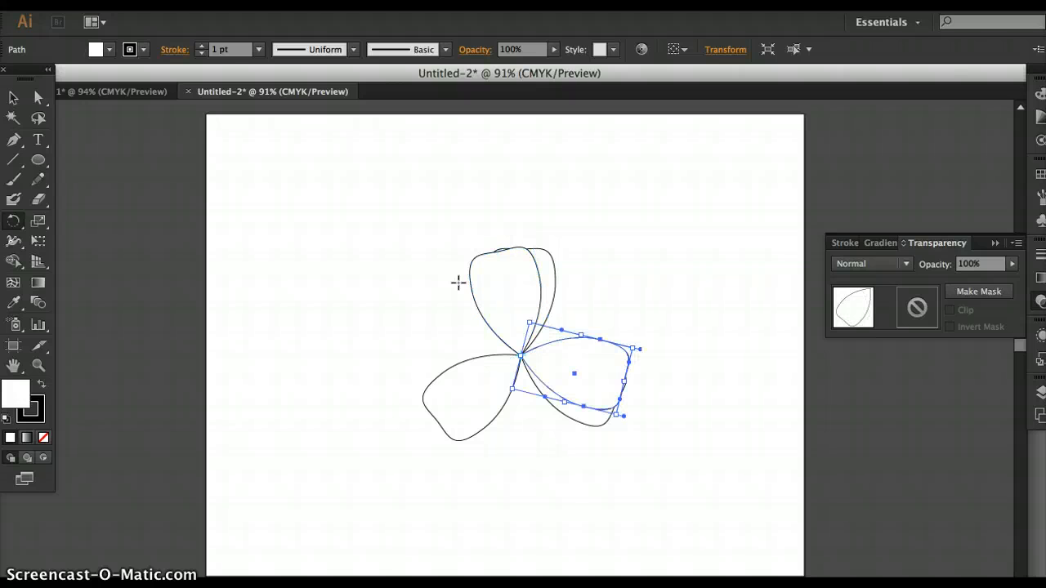
key("ctrl+d")
key("ctrl+d")
key("ctrl+d")
key("ctrl+d")
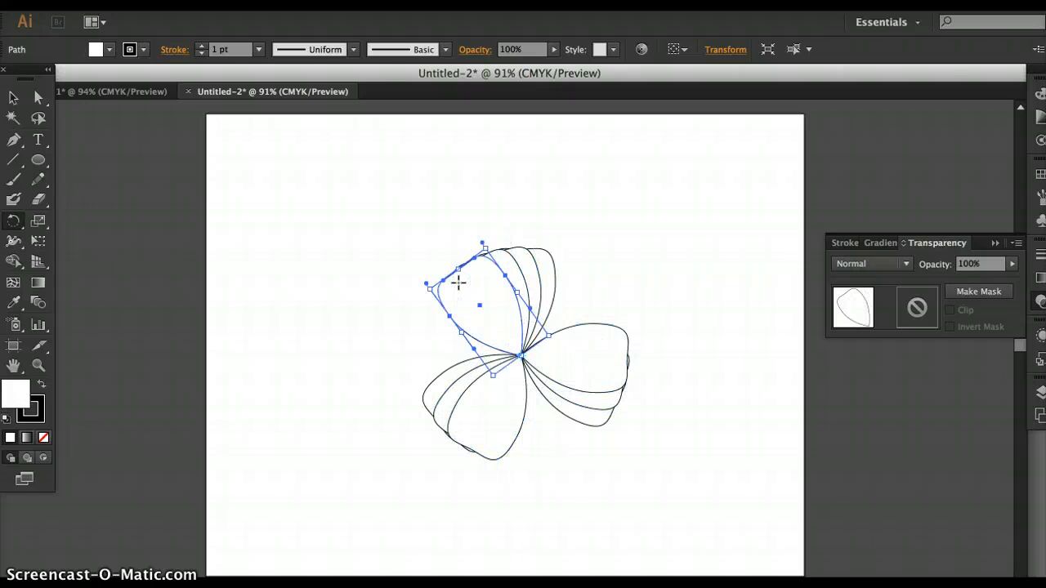
key("ctrl+d")
key("ctrl+d")
key("ctrl+d")
key("ctrl+d")
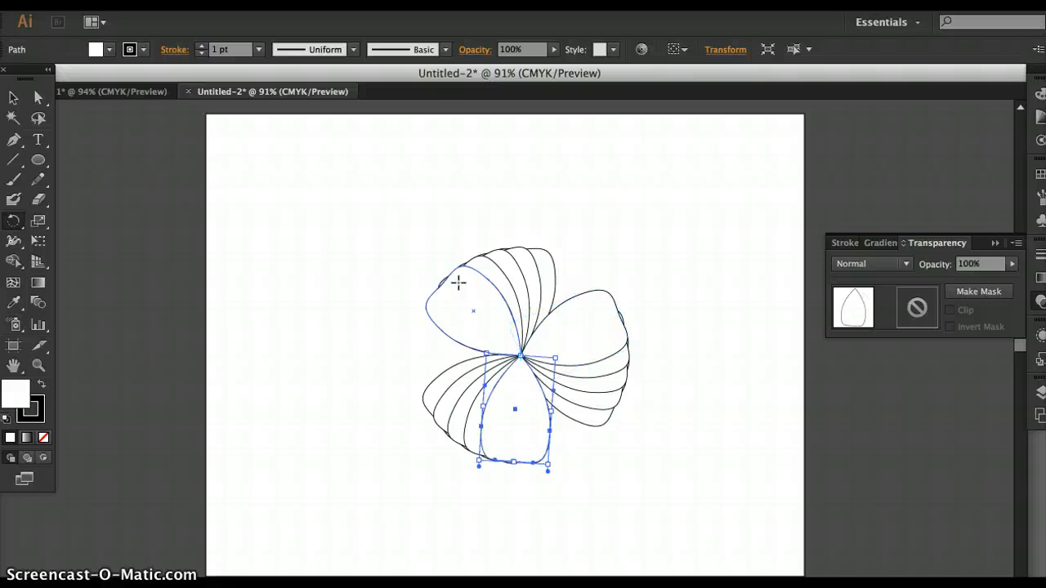